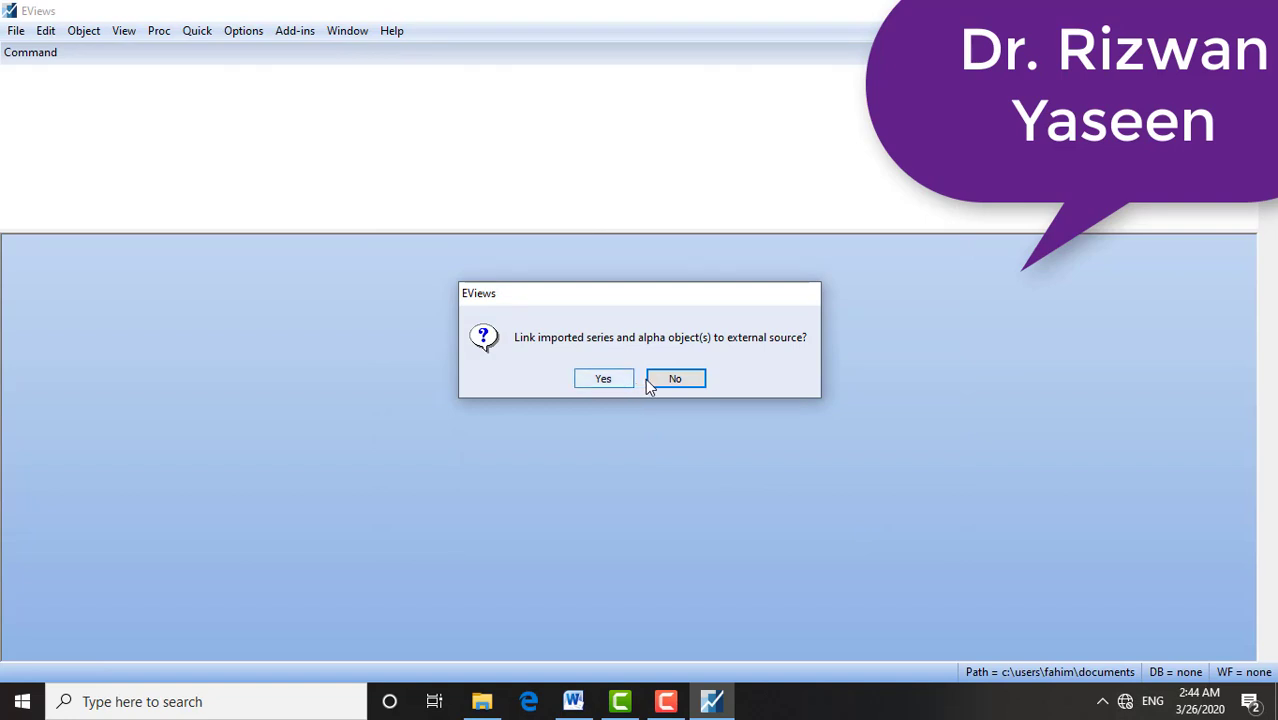
- Link the imported series and alpha objects to the external source
click(625, 383)
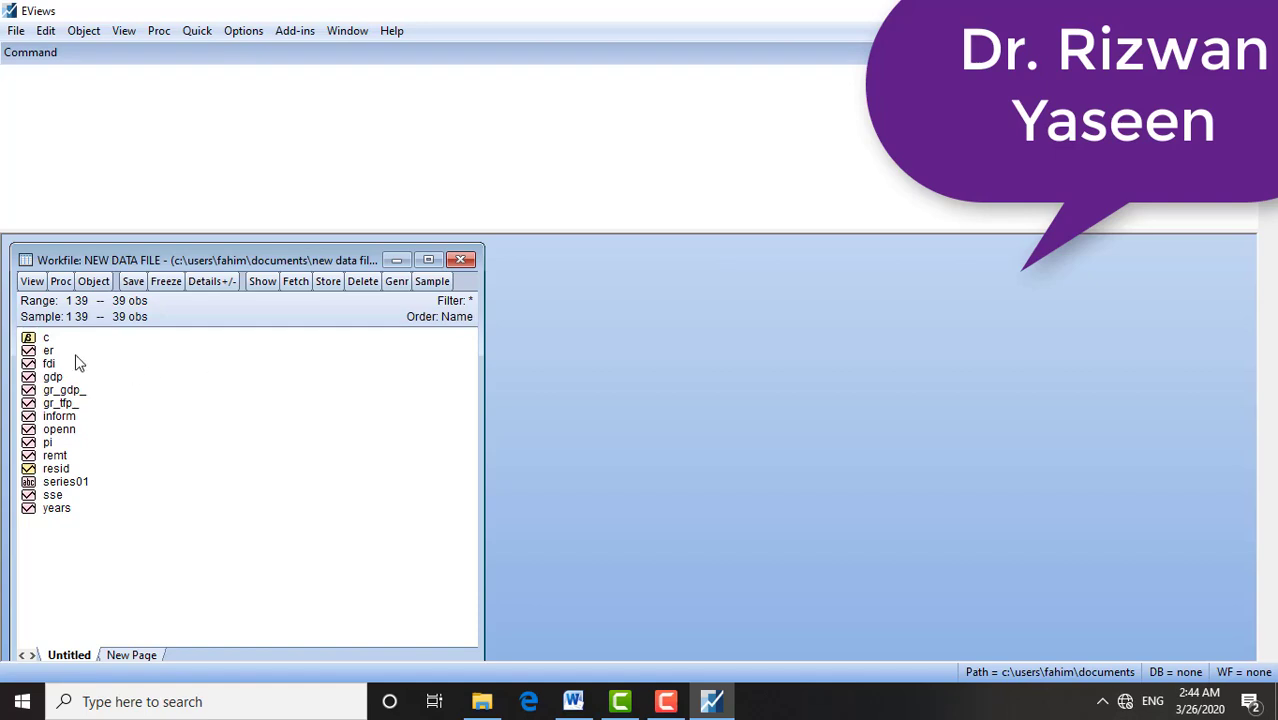
click(50, 364)
click(52, 377)
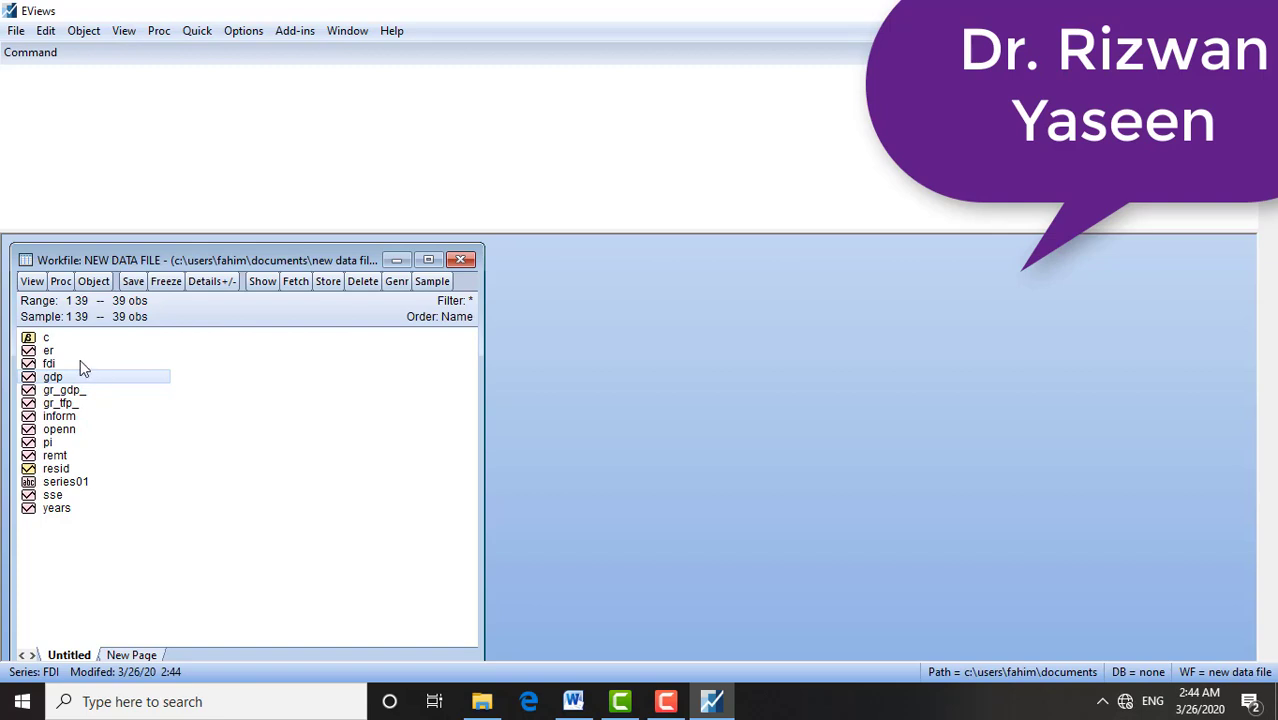
click(62, 365)
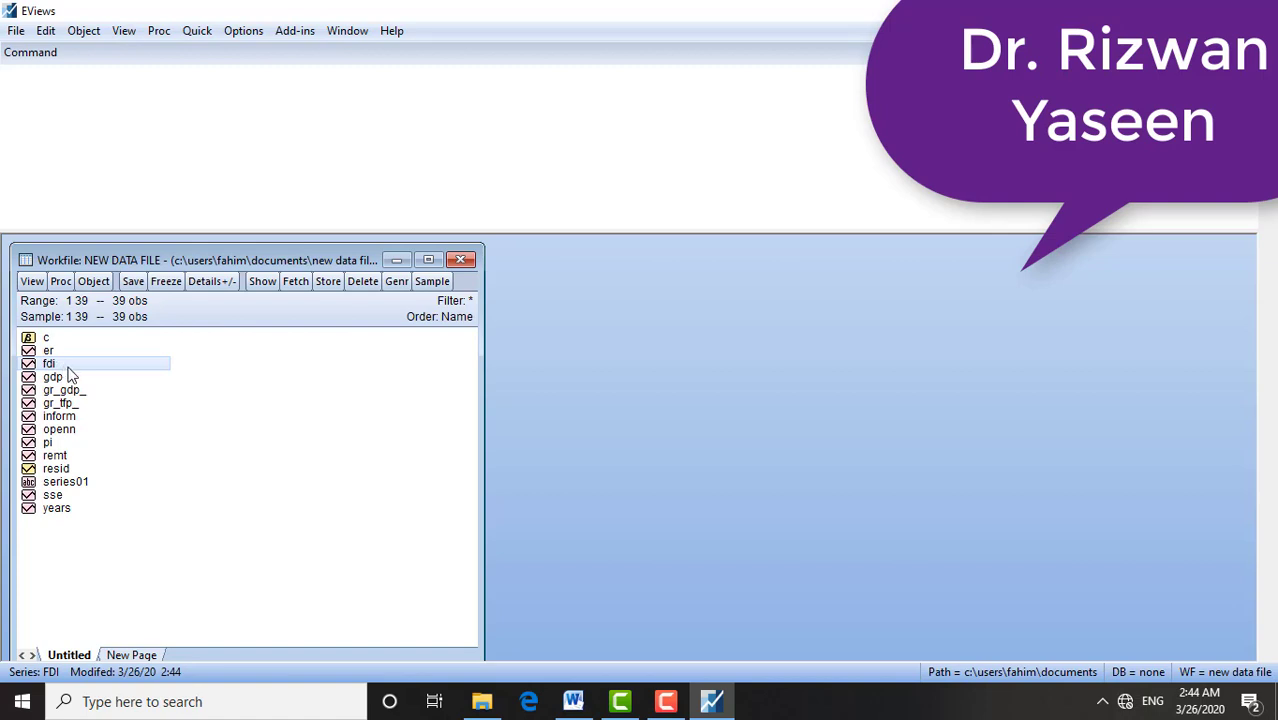
click(63, 456)
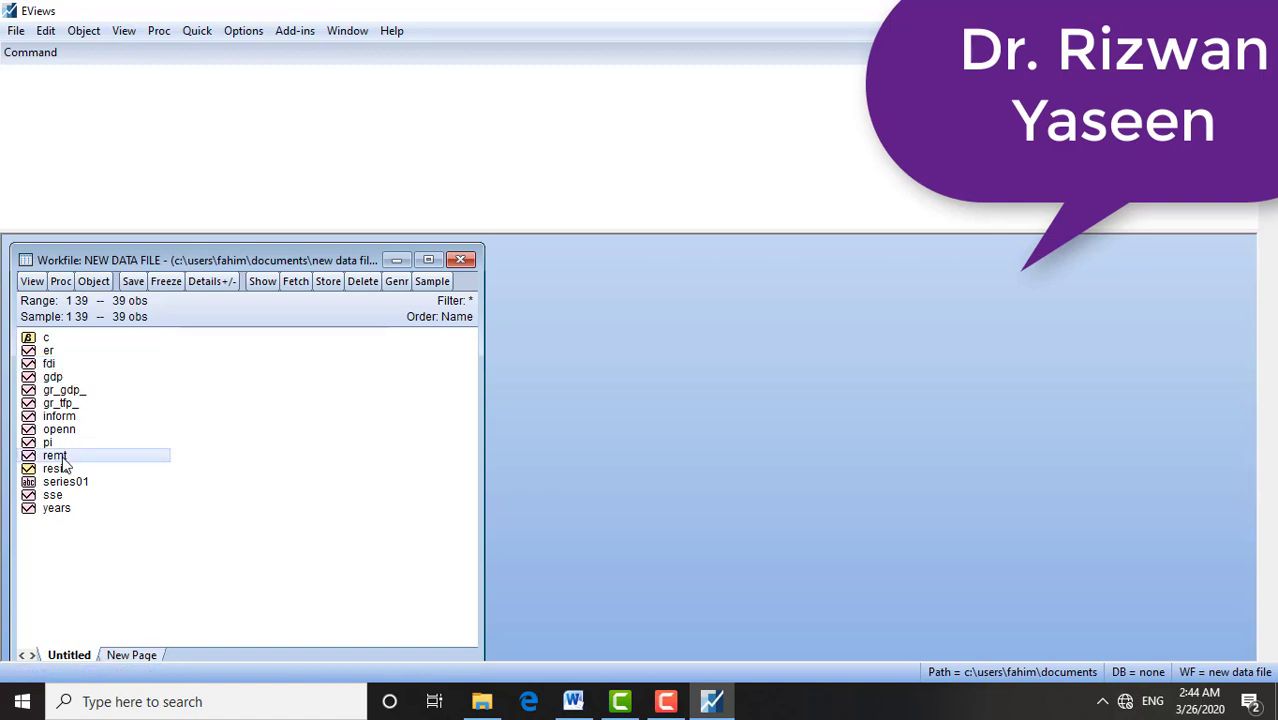
click(48, 366)
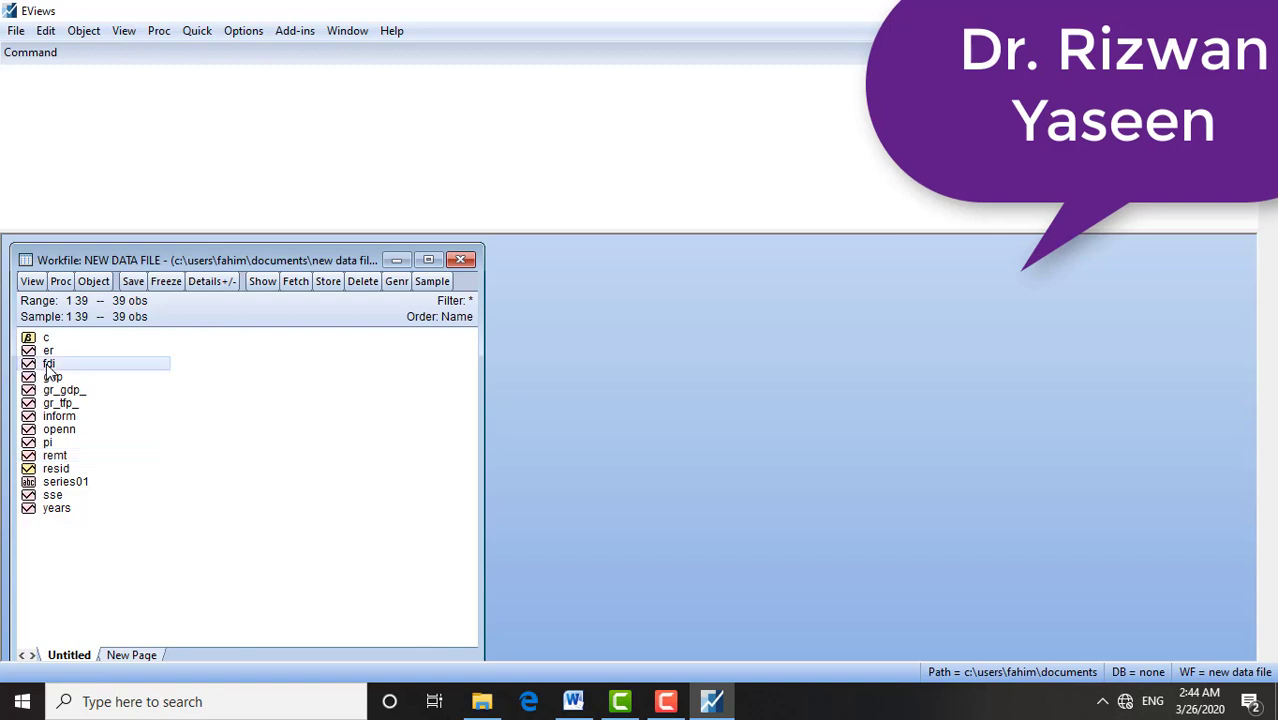
- Open the gdp and fdi series together as a group, with gdp first, and maximize the group window
click(56, 379)
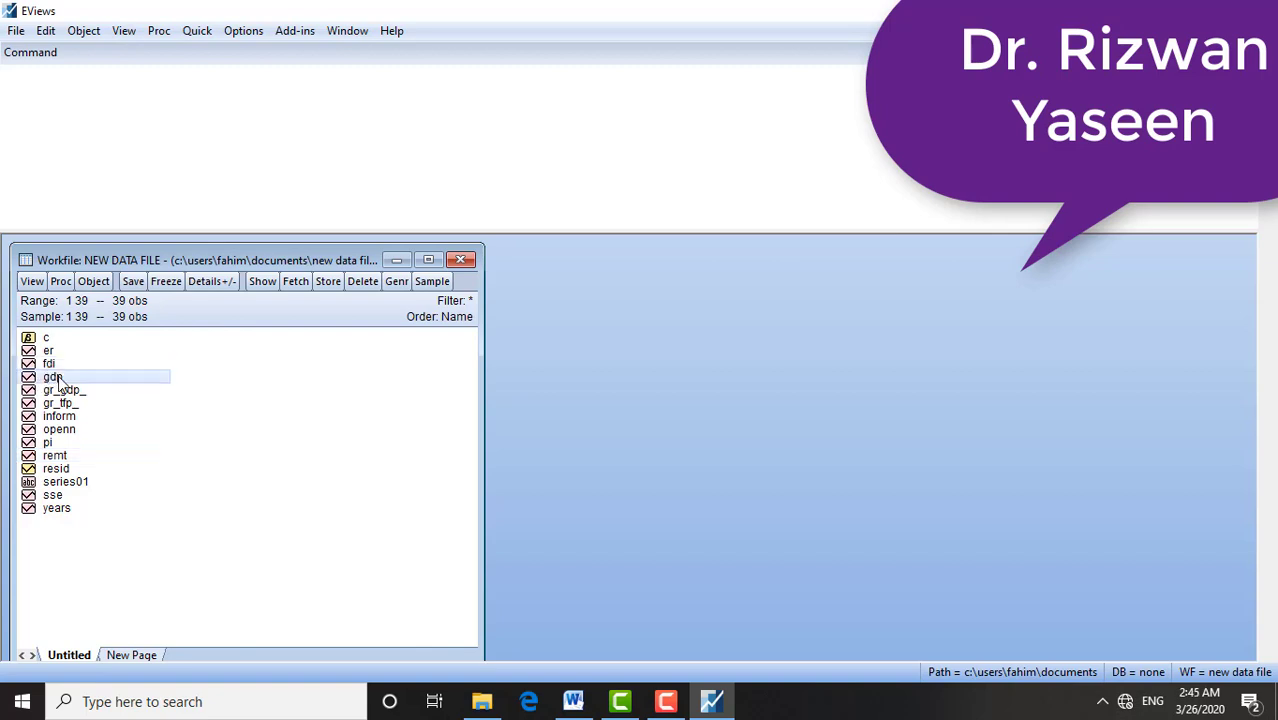
ctrl+click(49, 365)
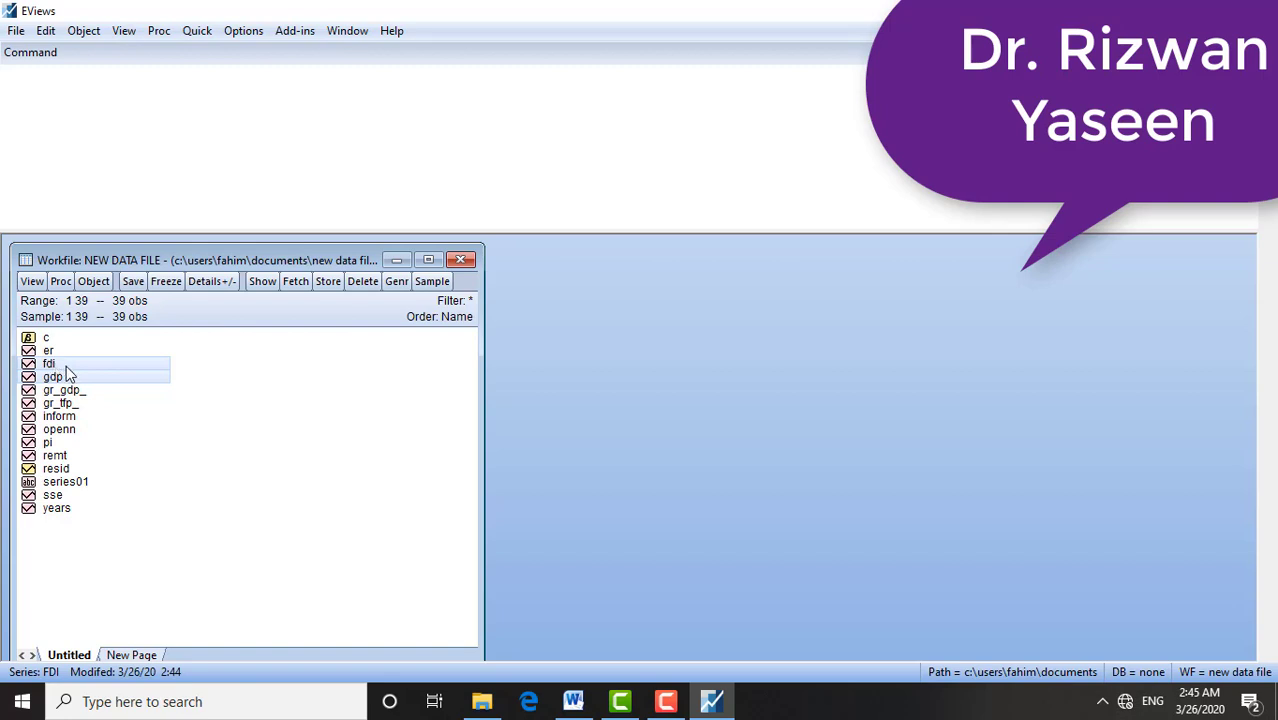
right_click(66, 368)
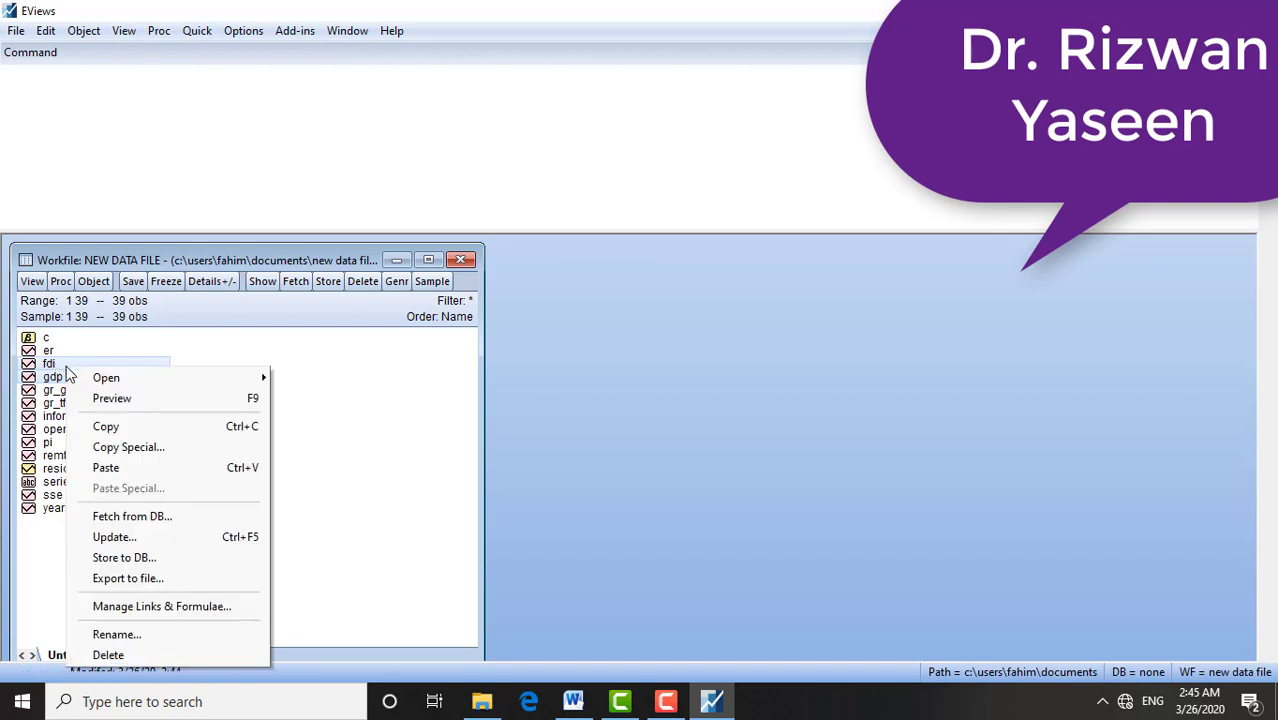
mouse_move(128, 388)
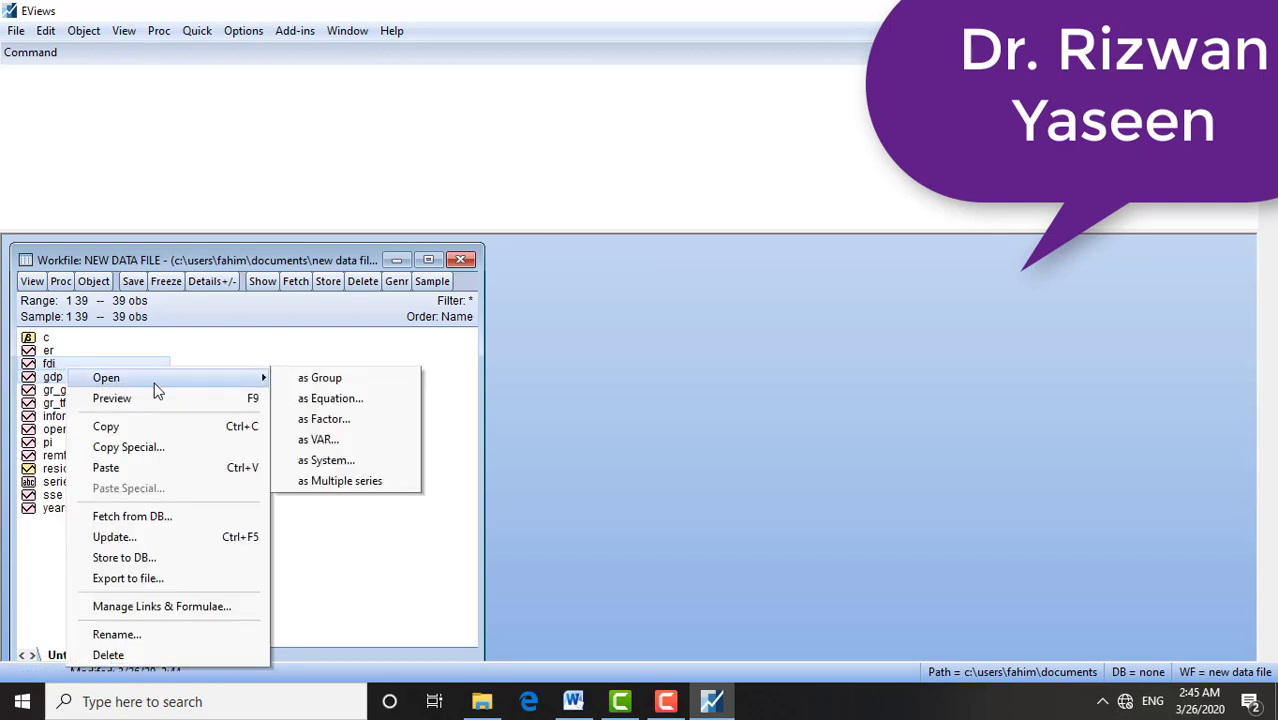
click(312, 386)
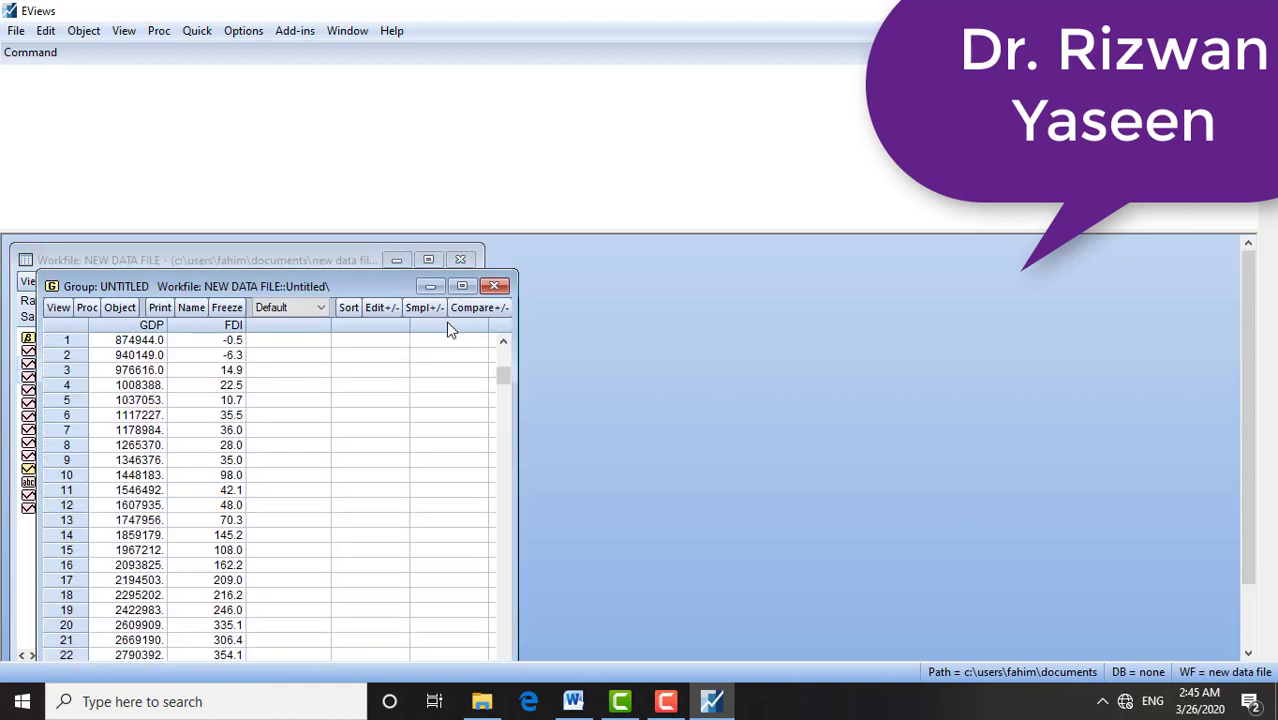
click(461, 287)
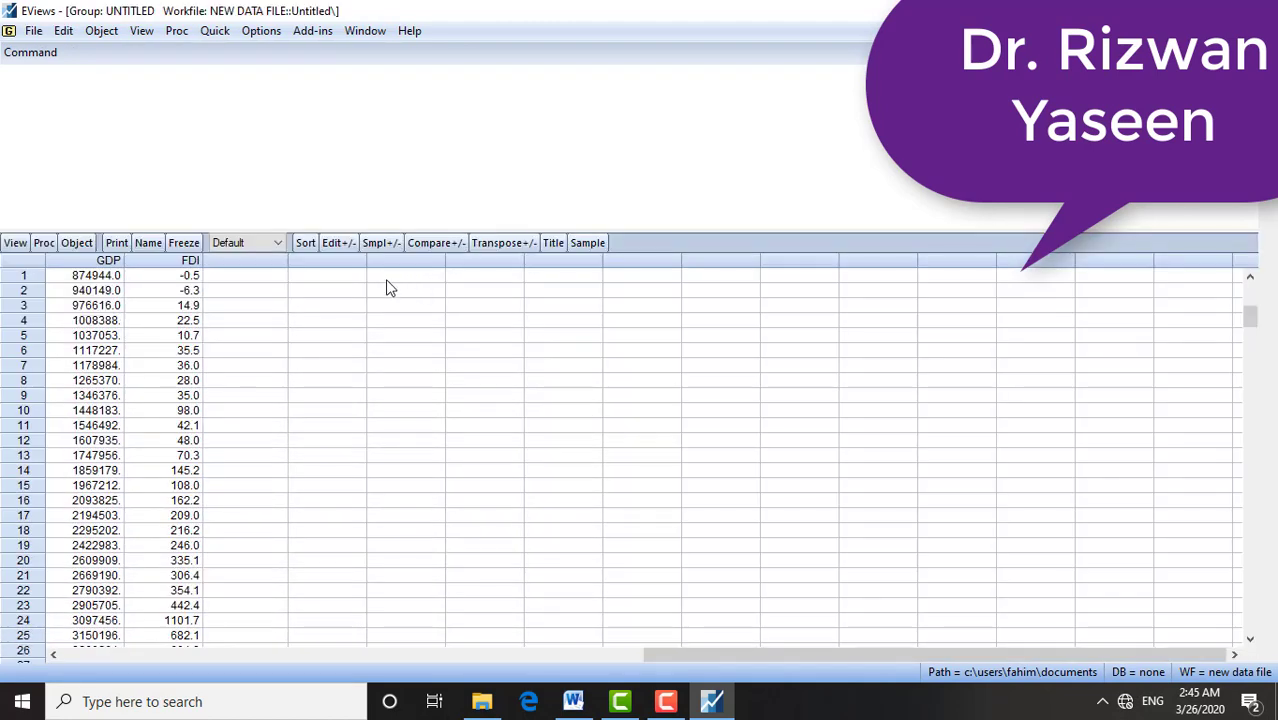
- Show descriptive statistics for the GDP and FDI group using individual samples
click(9, 247)
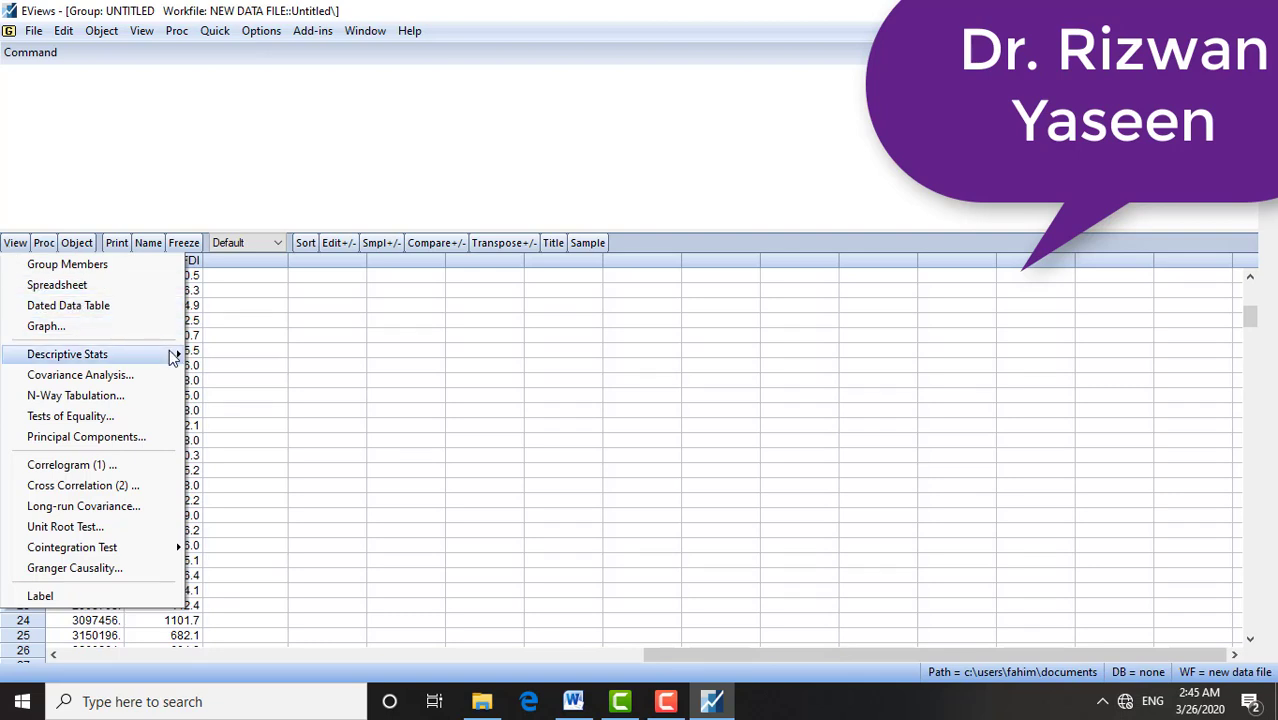
mouse_move(173, 358)
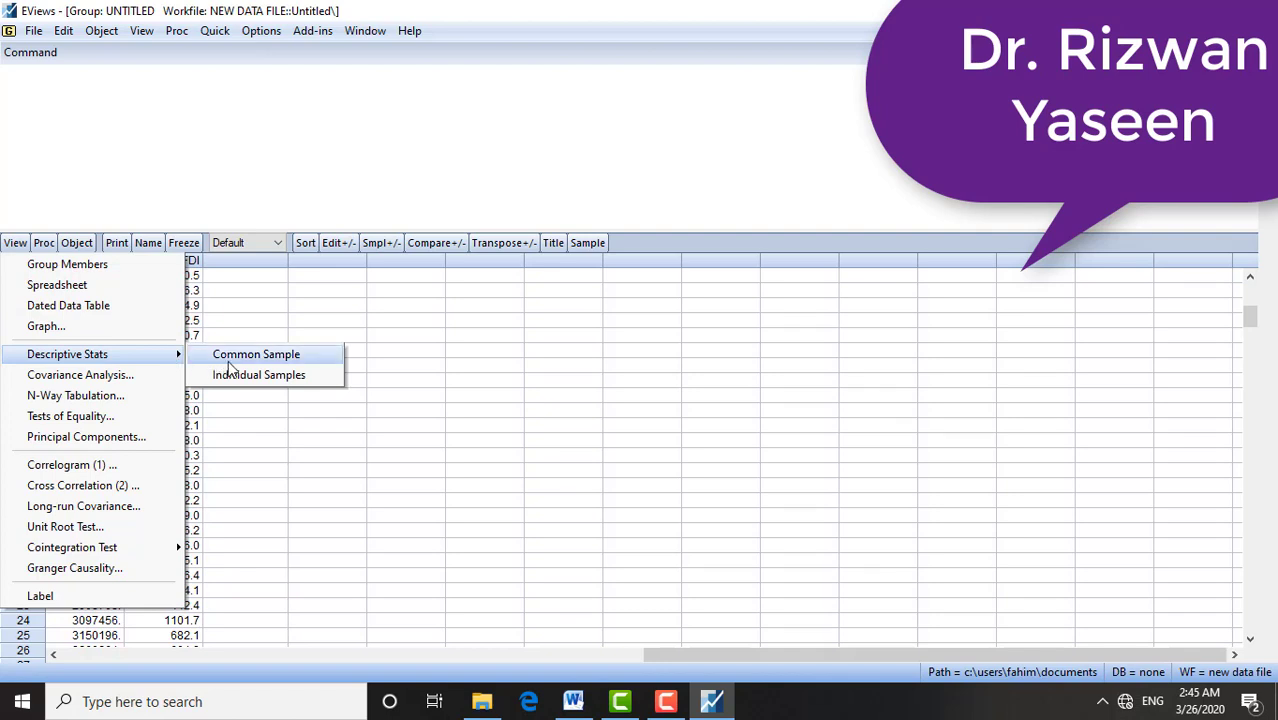
click(256, 376)
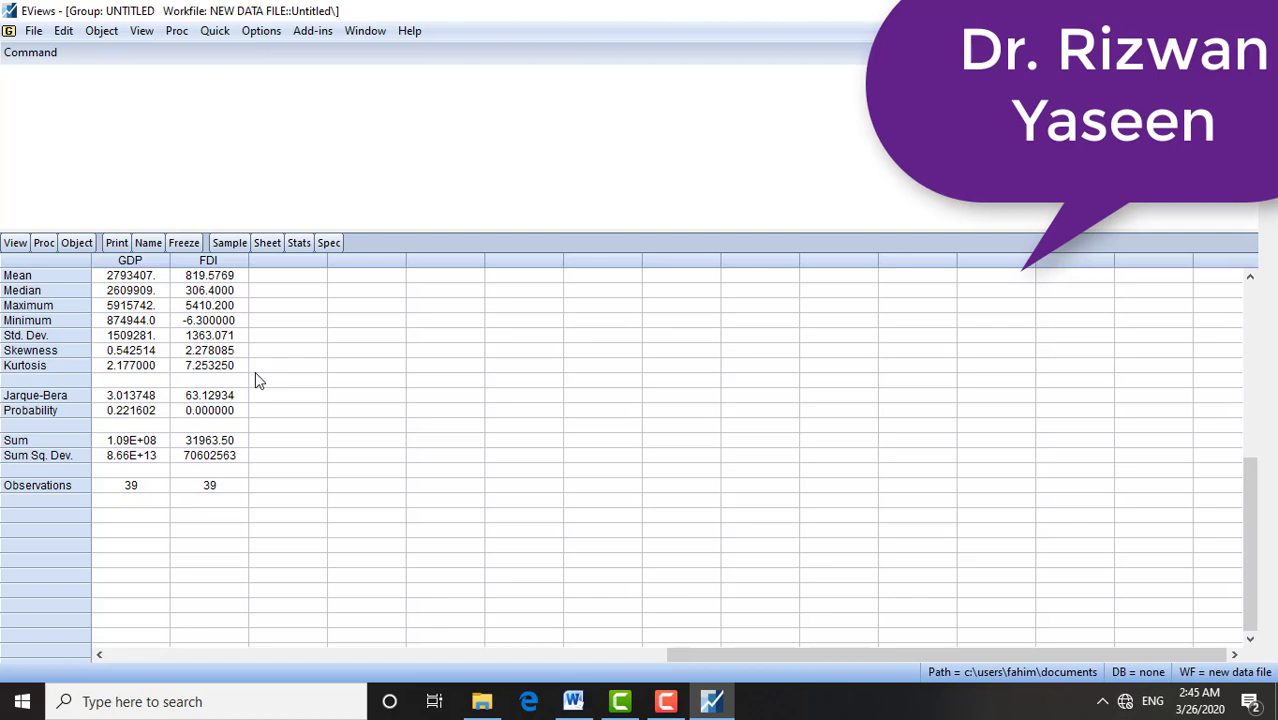
- Examine the mean, maximum, minimum, skewness, kurtosis and Jarque-Bera rows, and compare the probability values of GDP and FDI
click(20, 276)
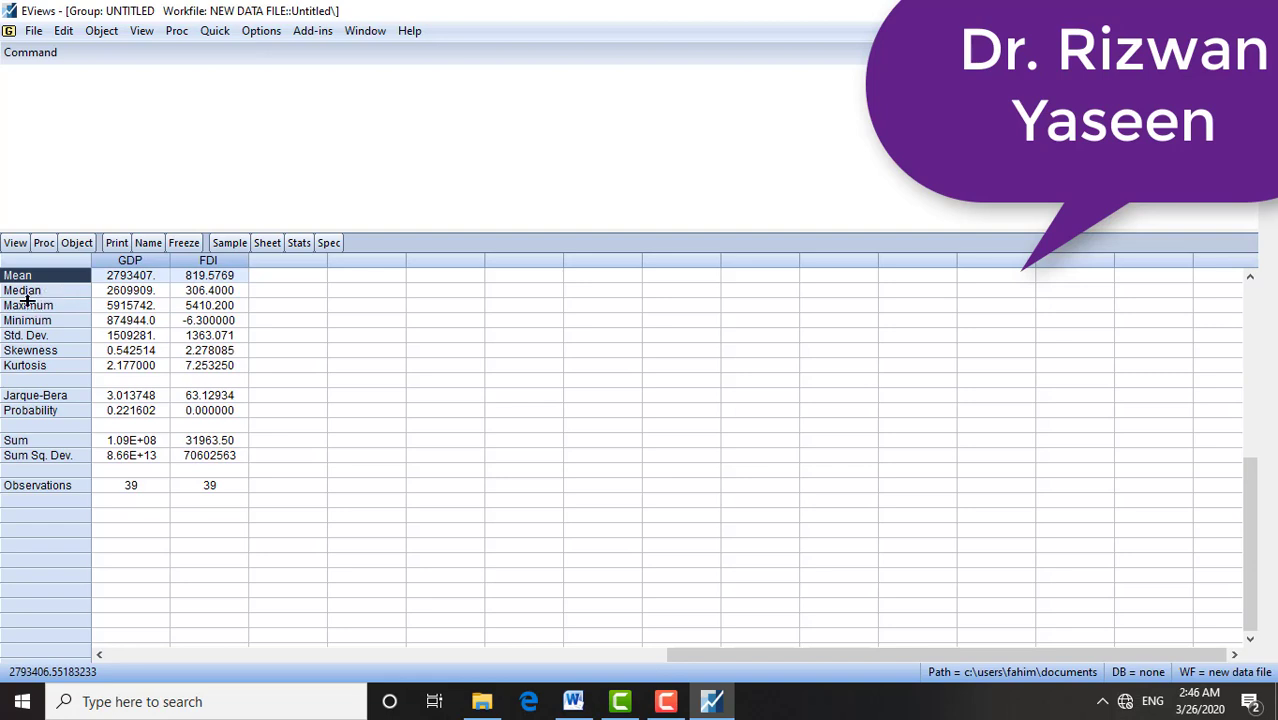
click(26, 308)
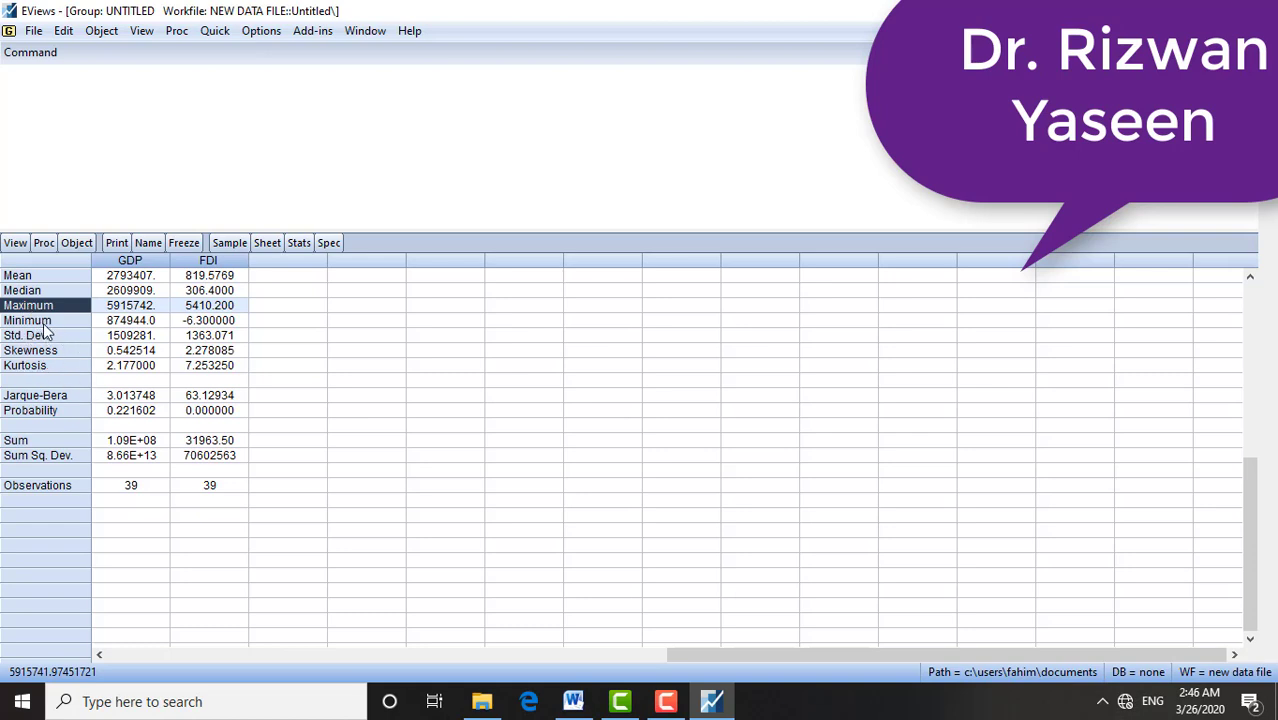
click(40, 323)
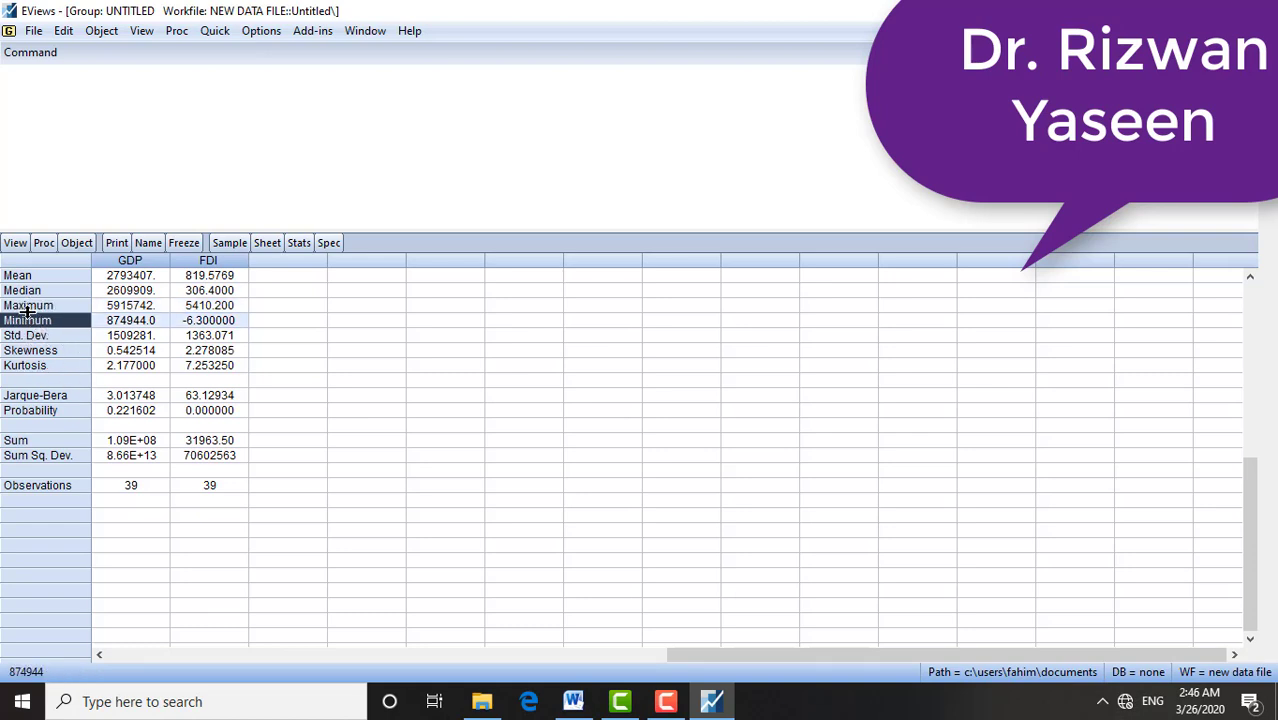
click(30, 309)
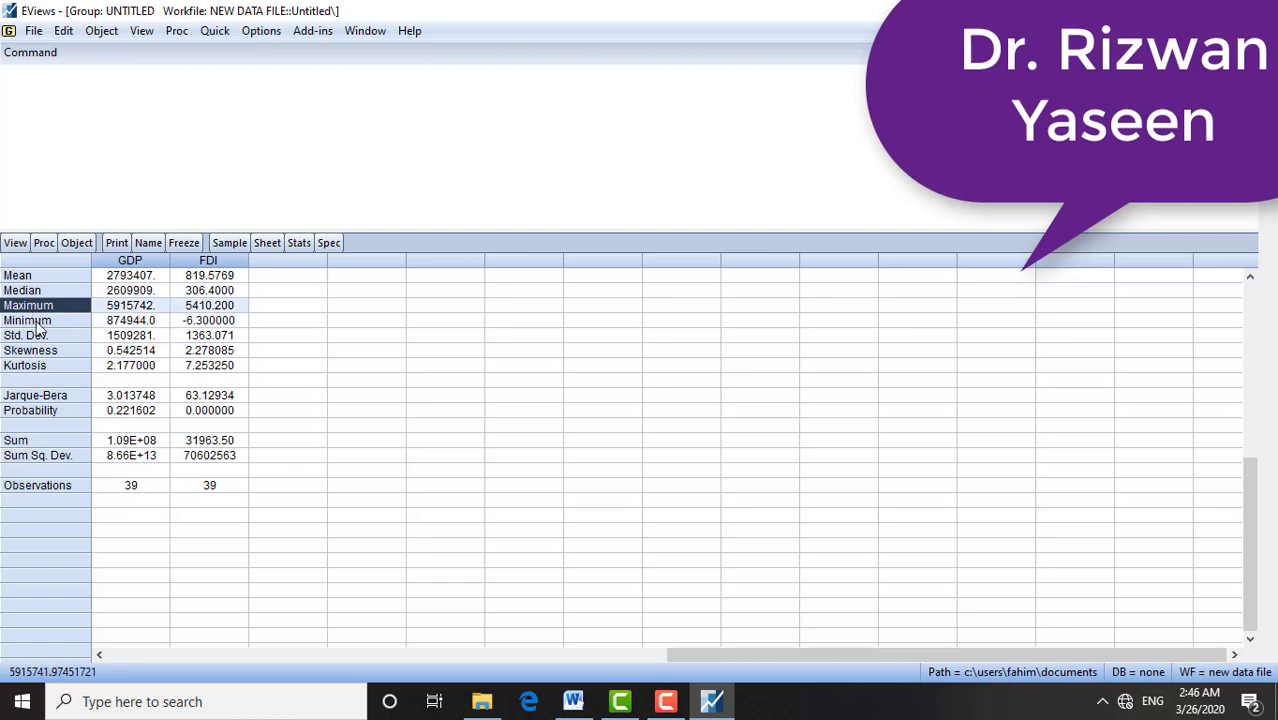
click(54, 354)
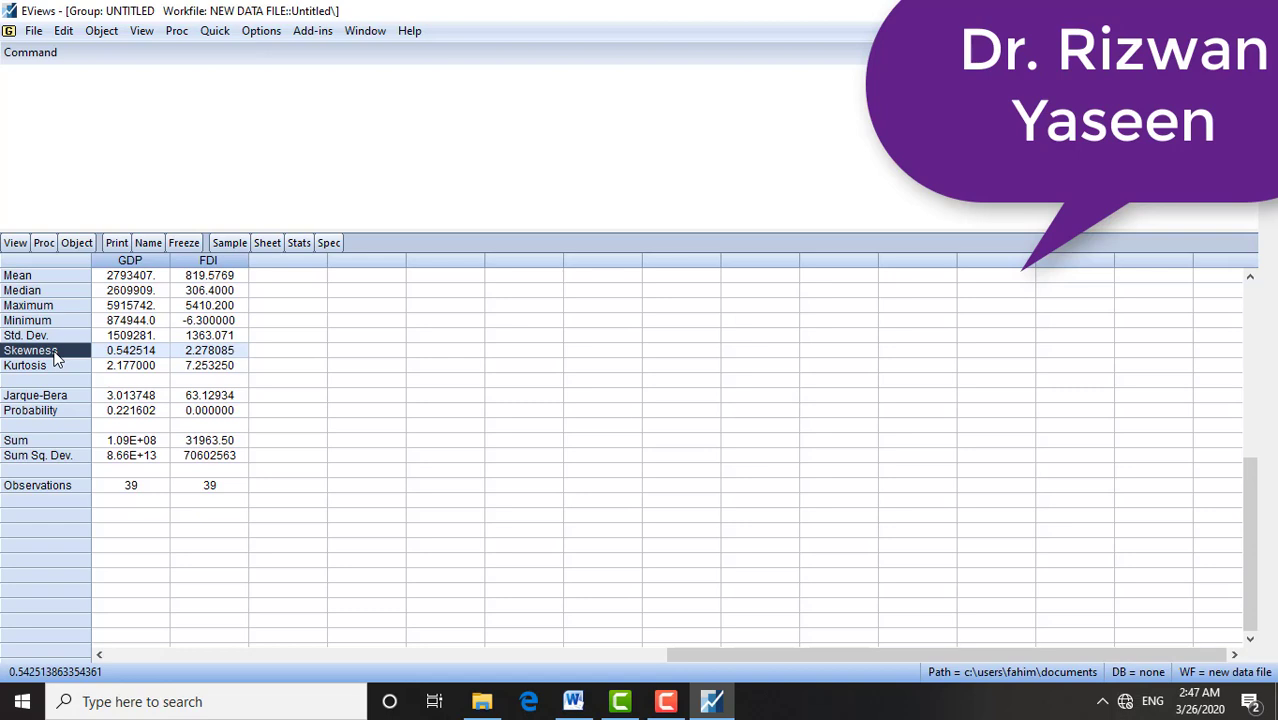
click(57, 370)
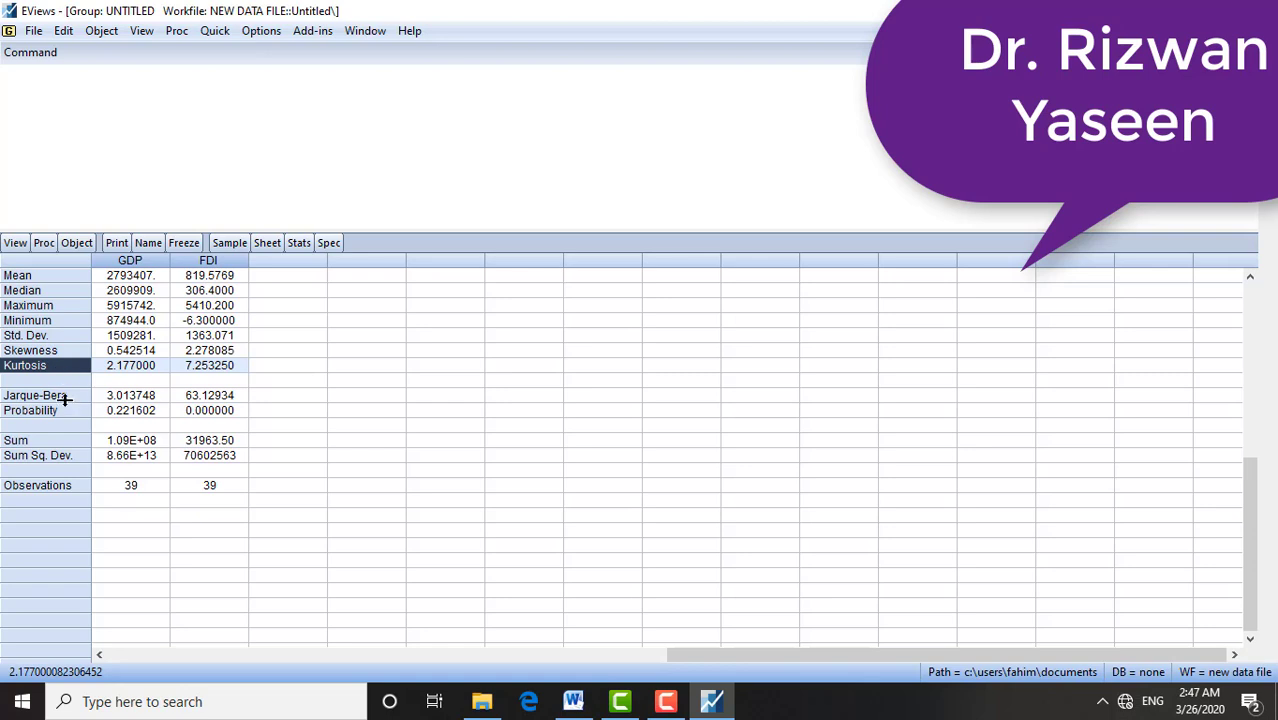
click(63, 400)
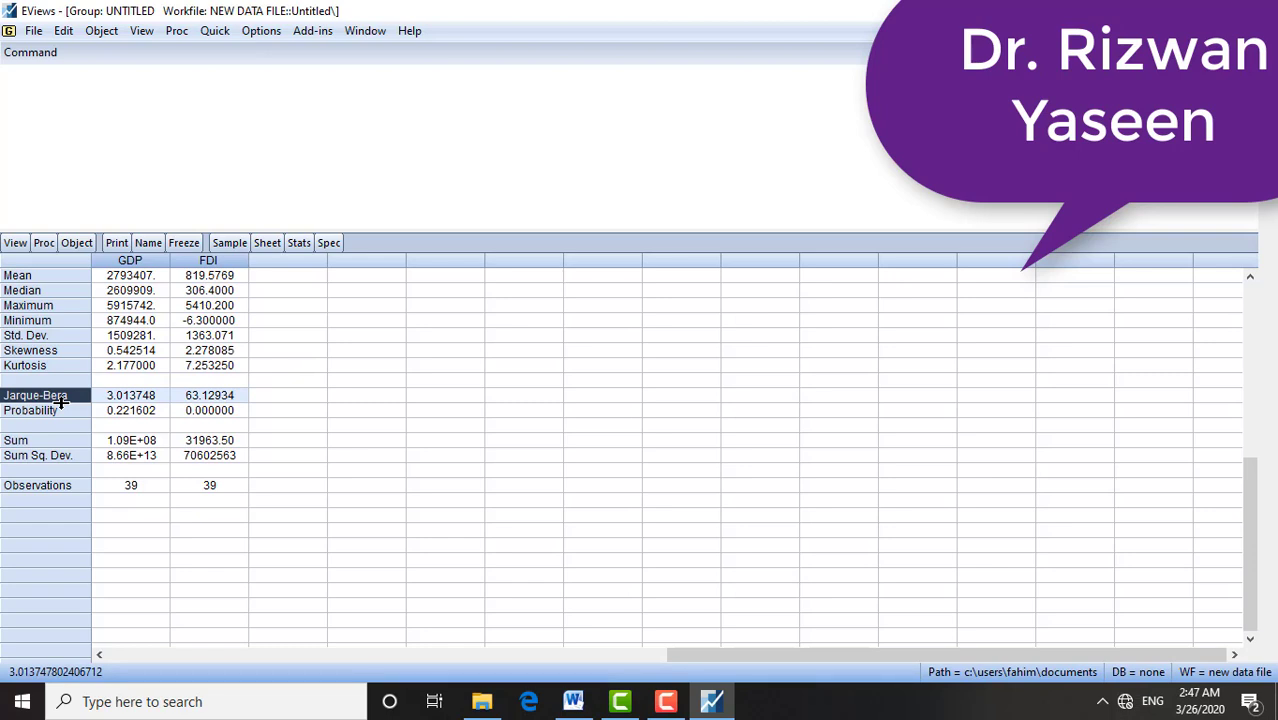
click(125, 412)
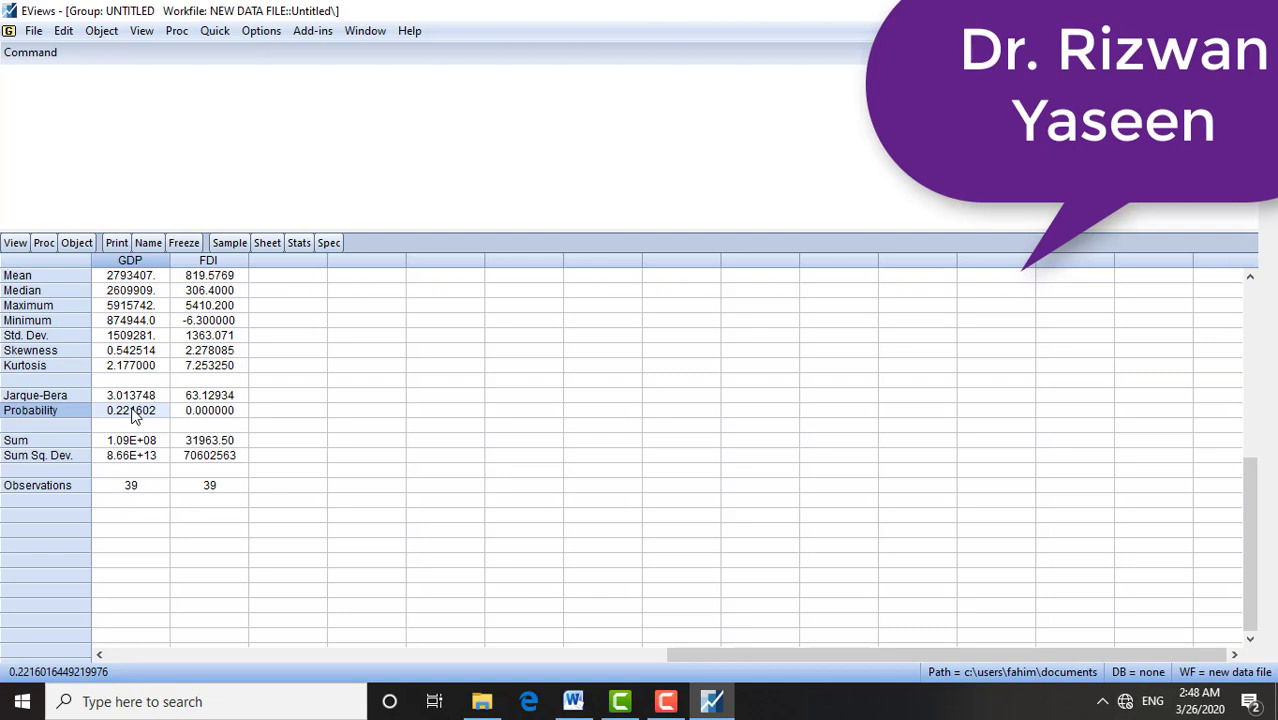
click(212, 418)
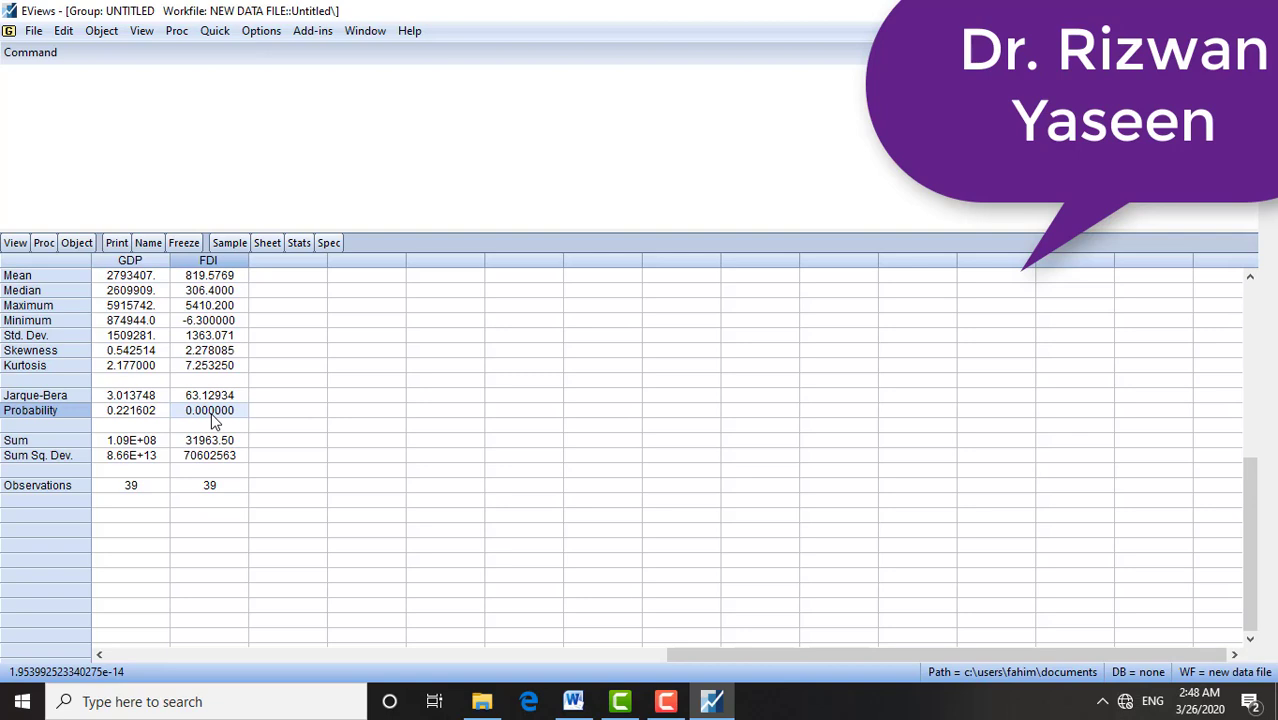
click(128, 418)
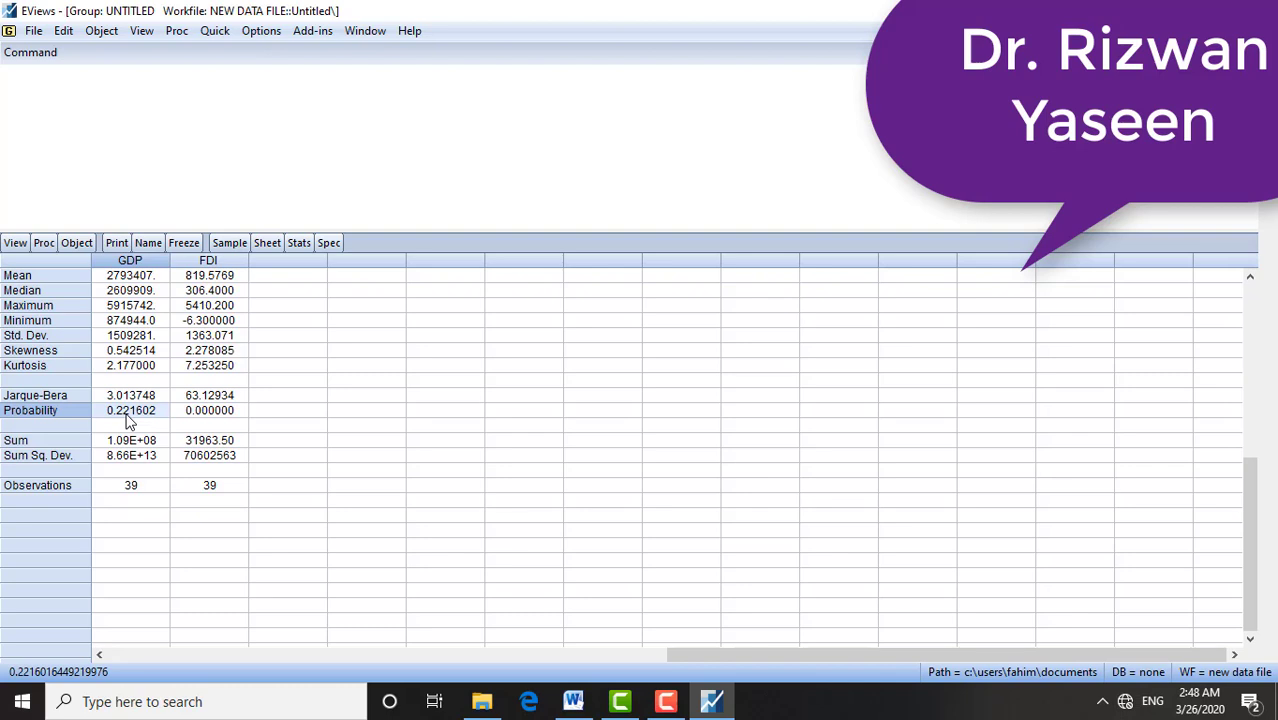
click(202, 413)
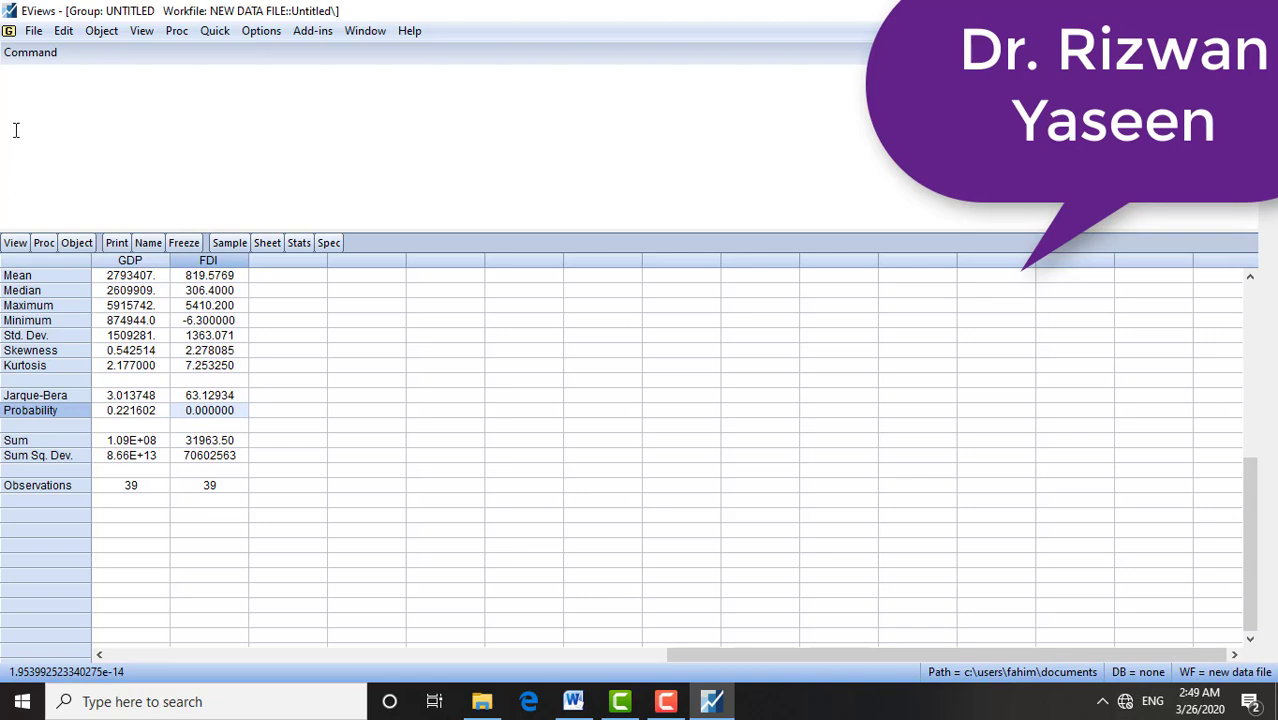
- Plot GDP and FDI as a Line & Symbol graph of raw data, with both series in a single graph
click(15, 243)
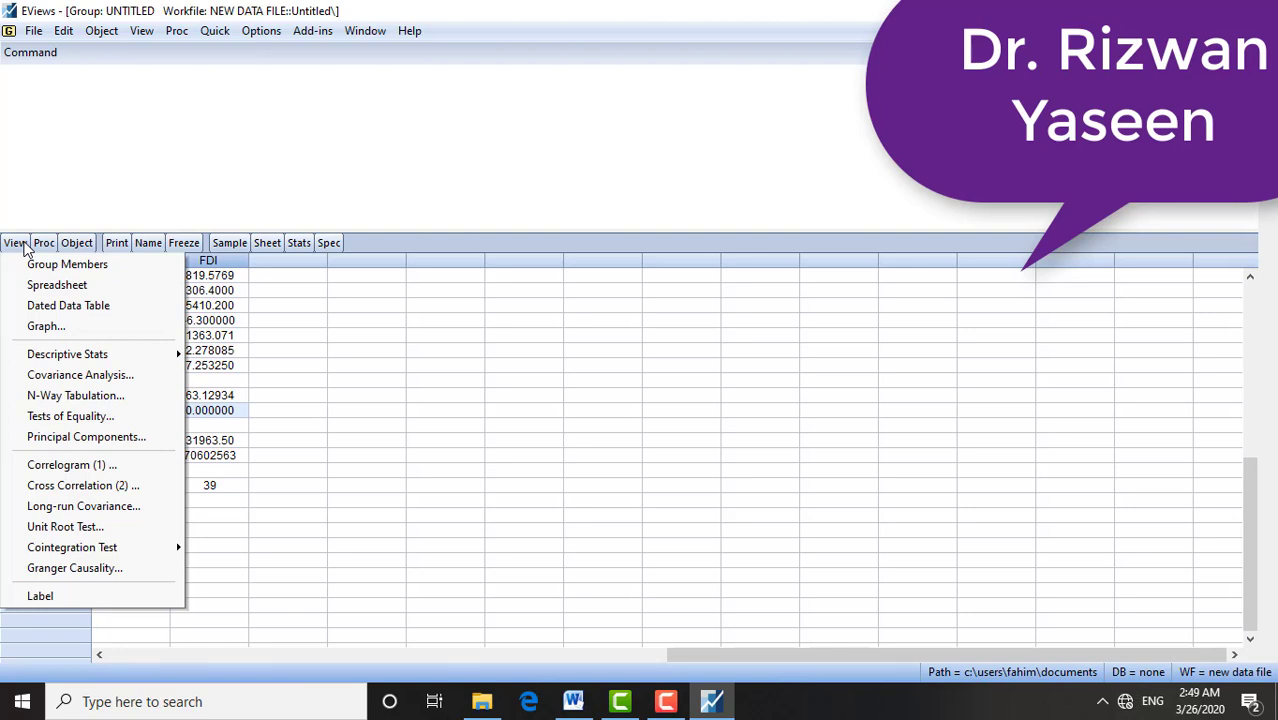
click(85, 330)
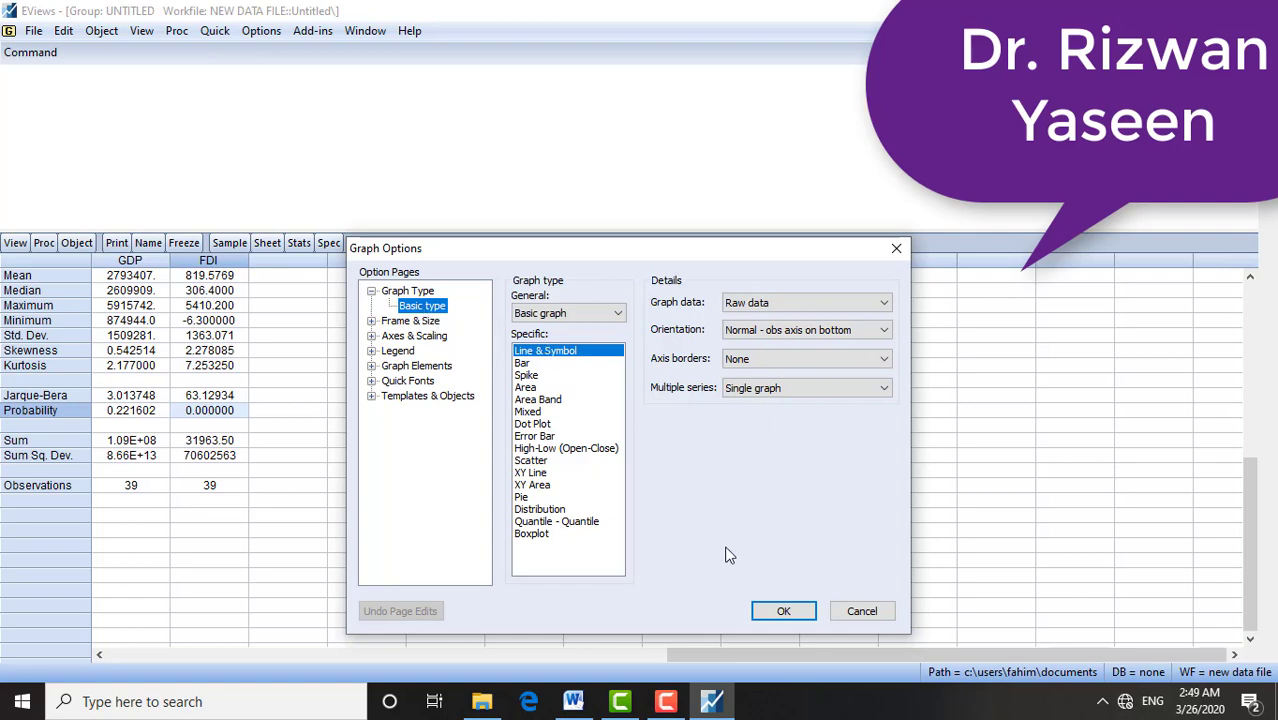
click(775, 609)
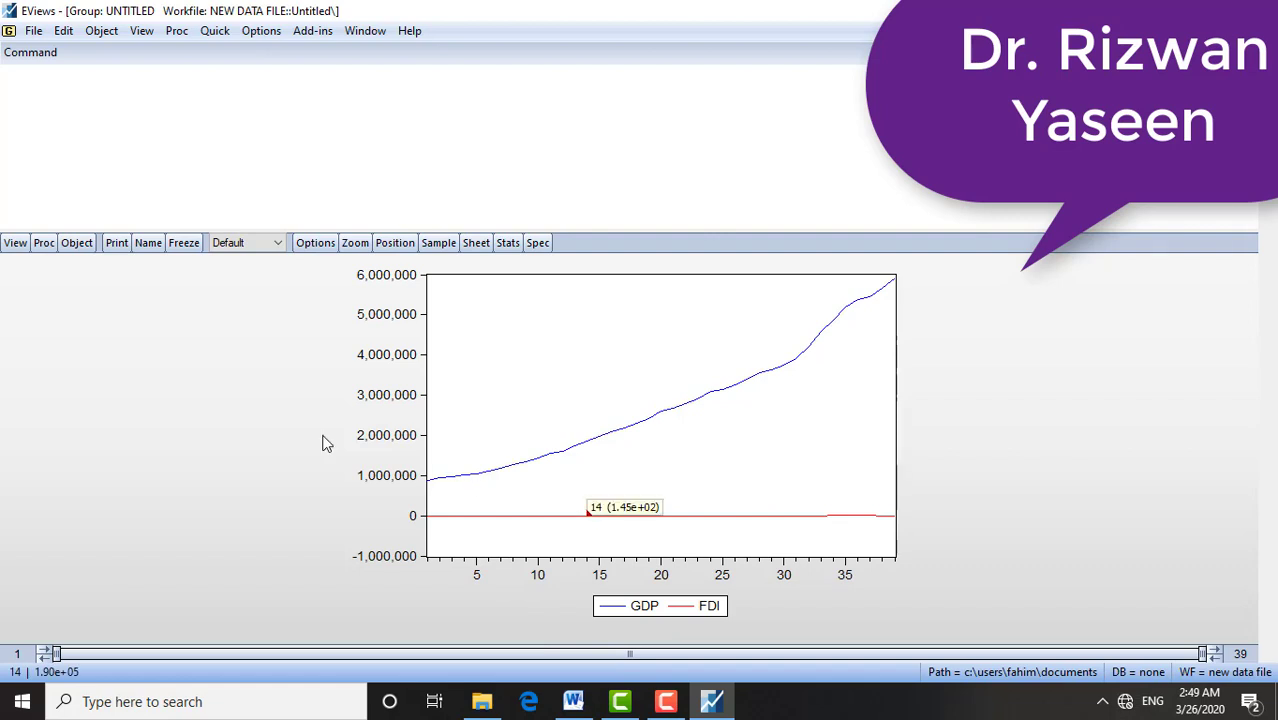
- Replot GDP and FDI as line graphs with the multiple series option set to Multiple graphs
click(15, 243)
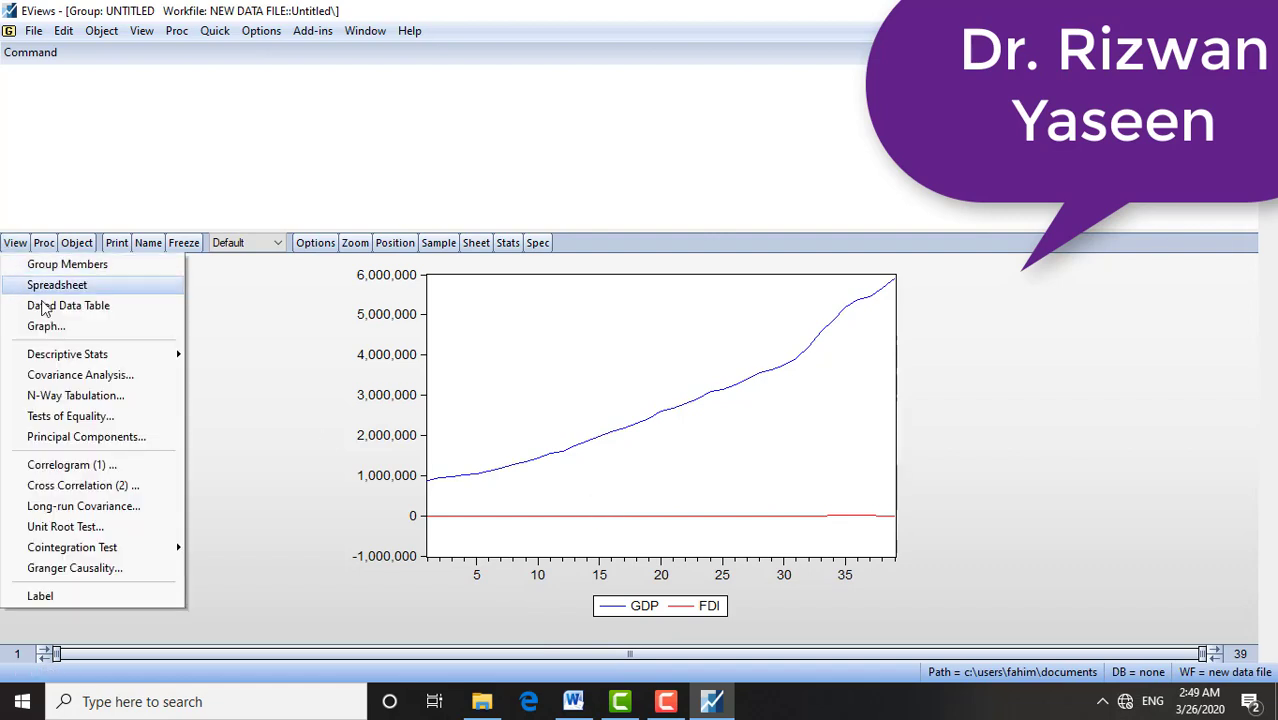
click(63, 328)
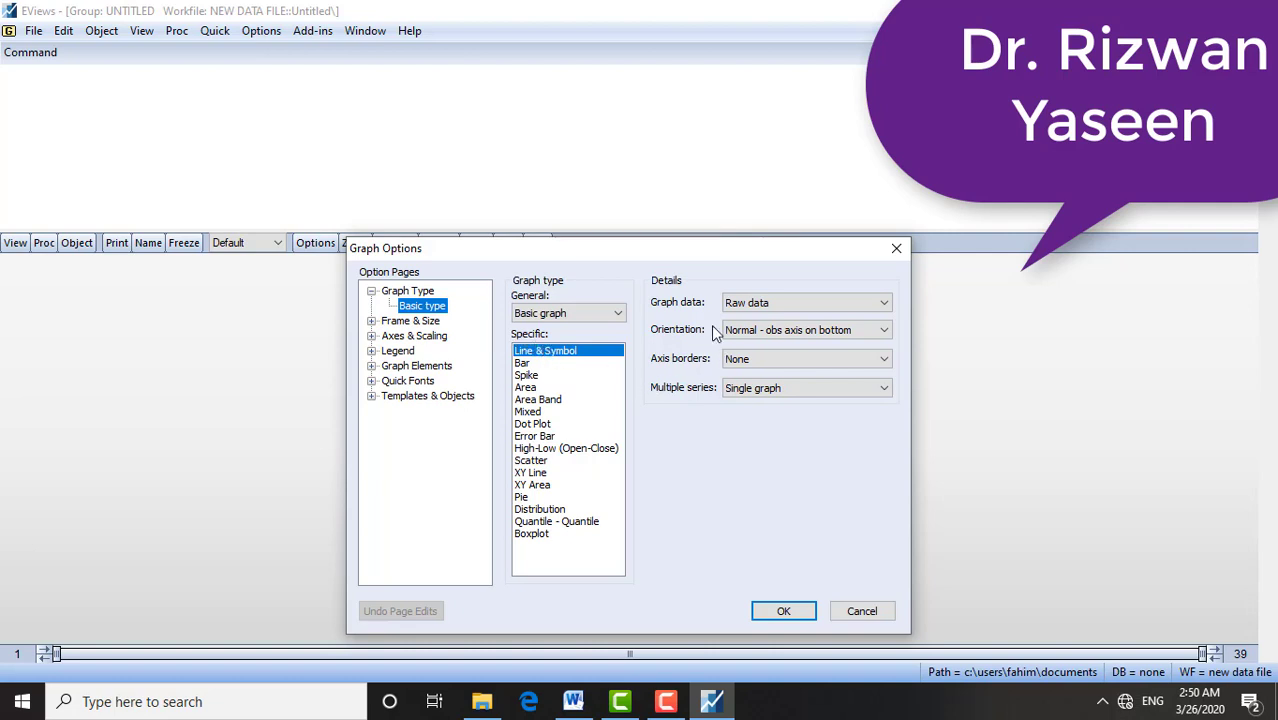
click(758, 390)
click(791, 430)
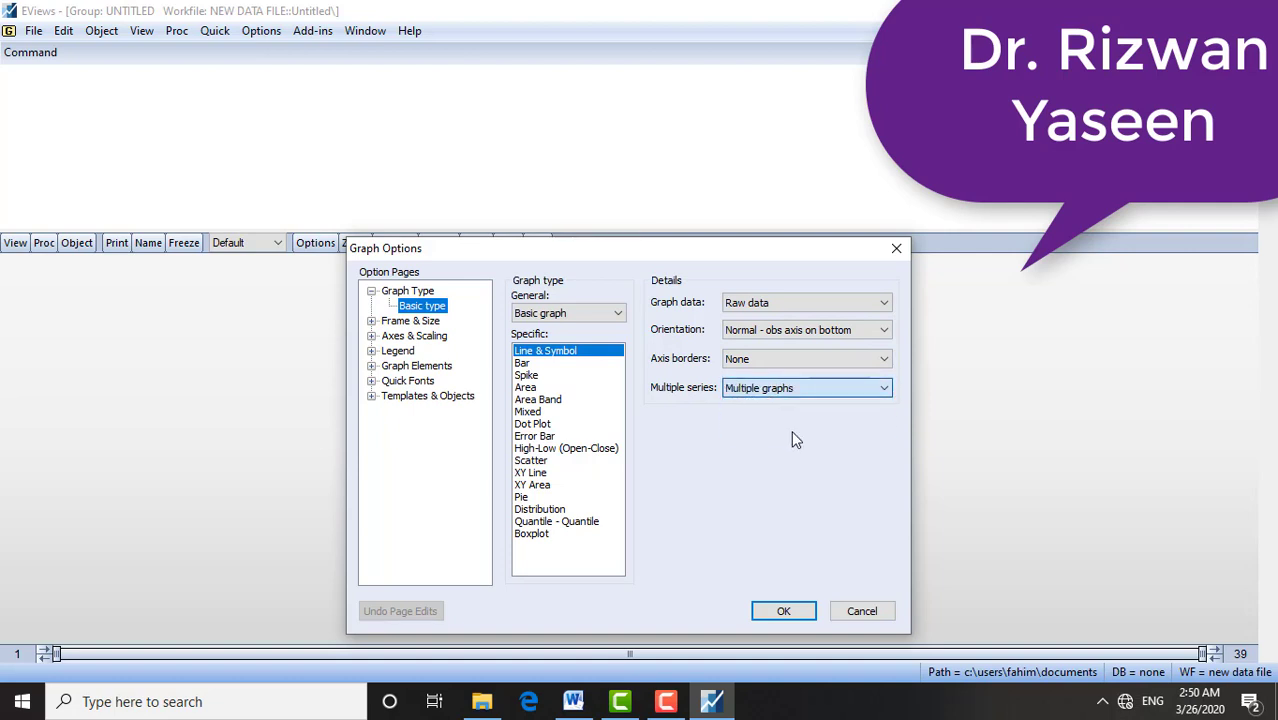
click(775, 610)
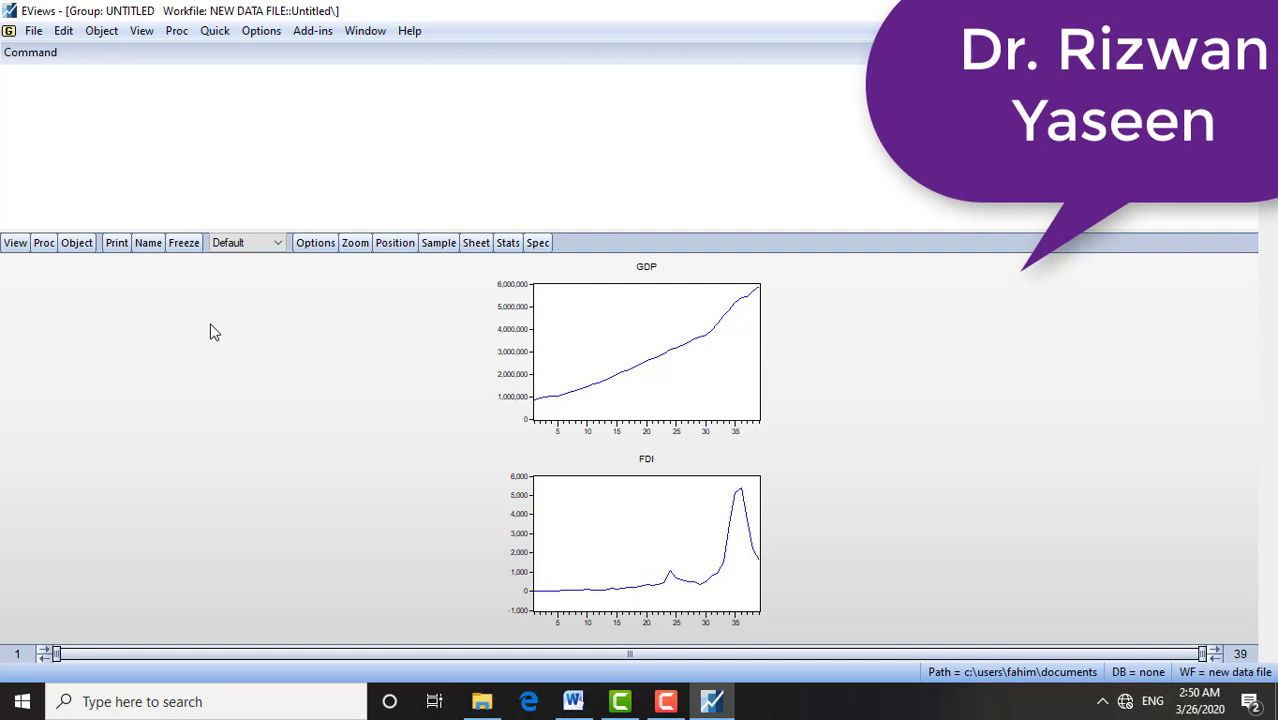
- Replot the GDP and FDI group as a Scatter graph with a Regression Line as the fit line
click(25, 246)
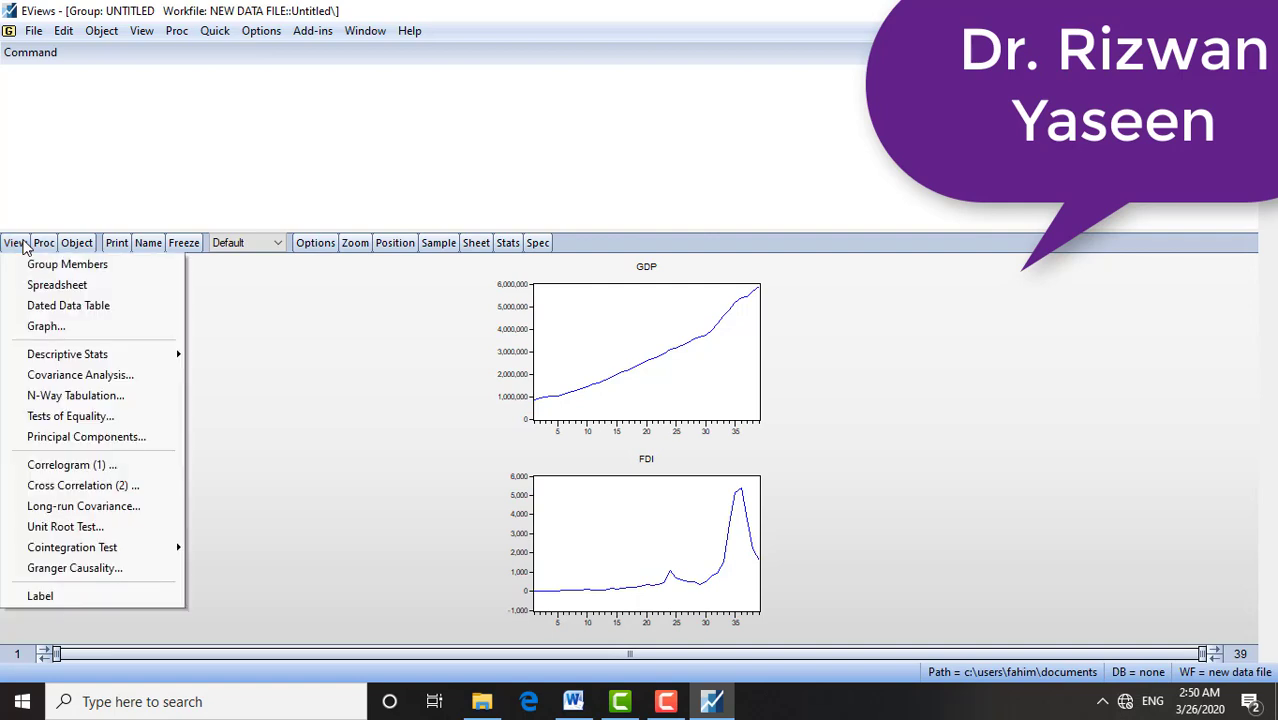
click(45, 327)
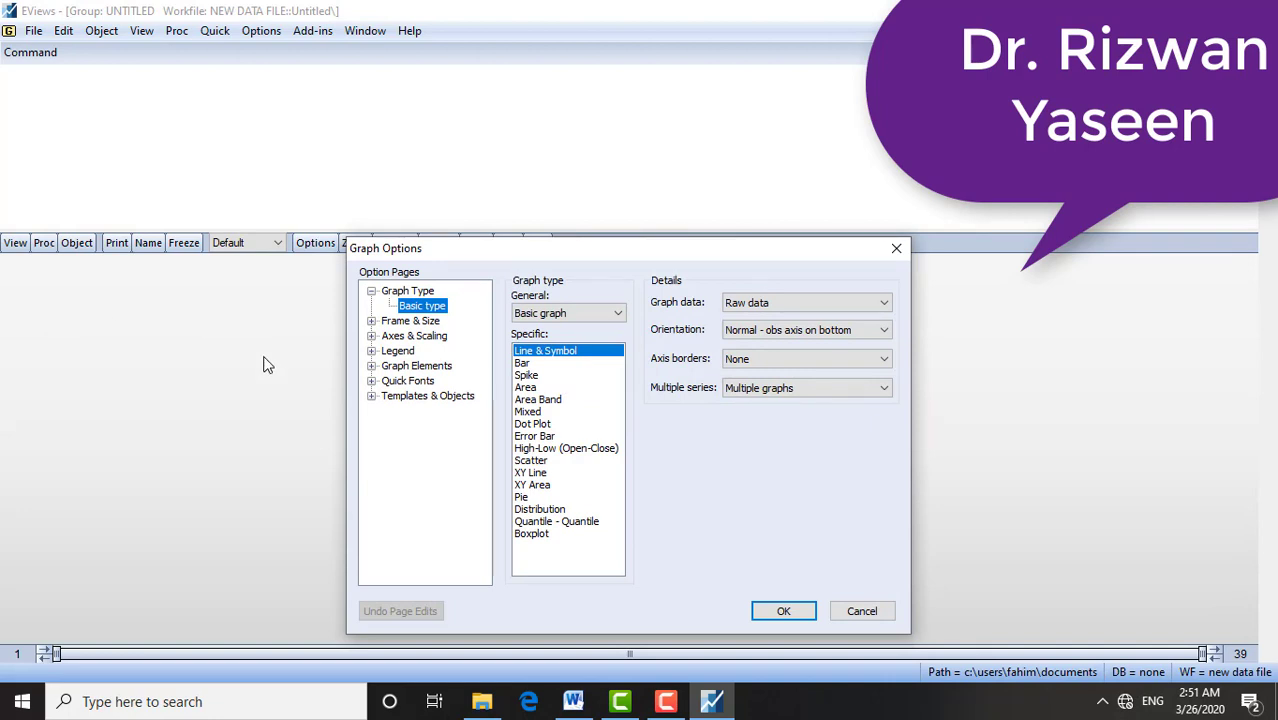
click(531, 461)
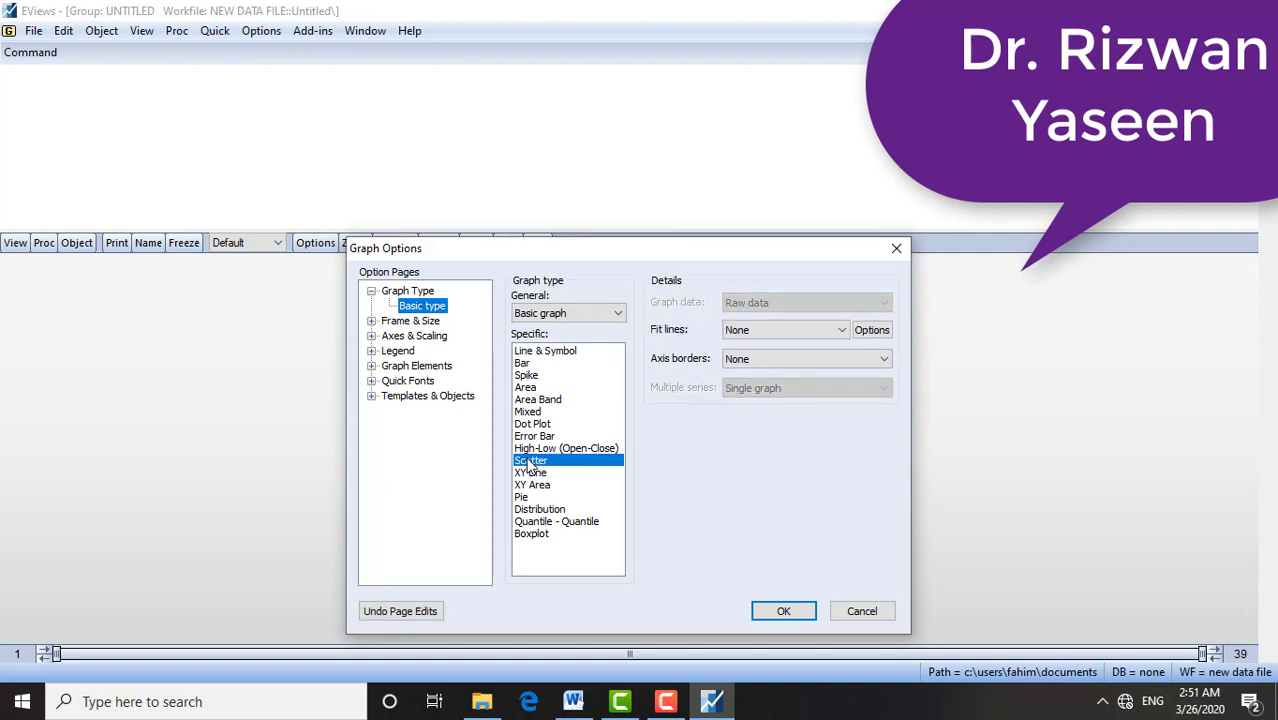
click(761, 330)
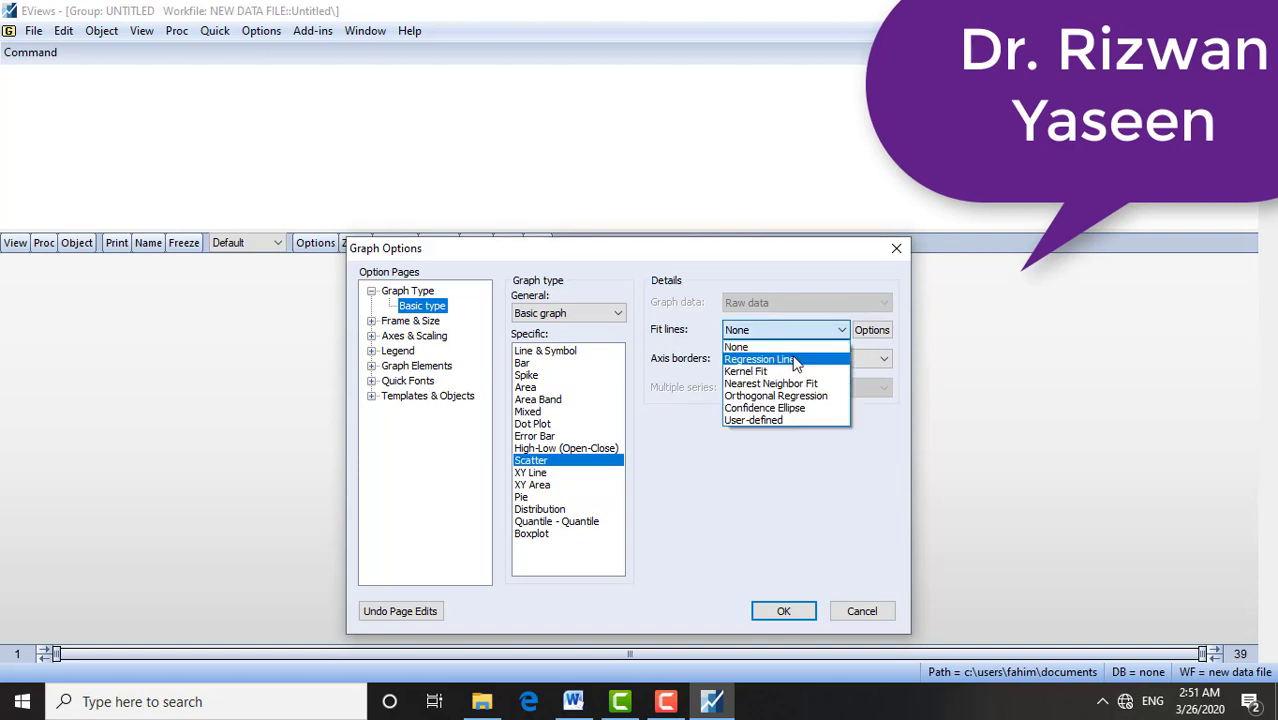
click(794, 360)
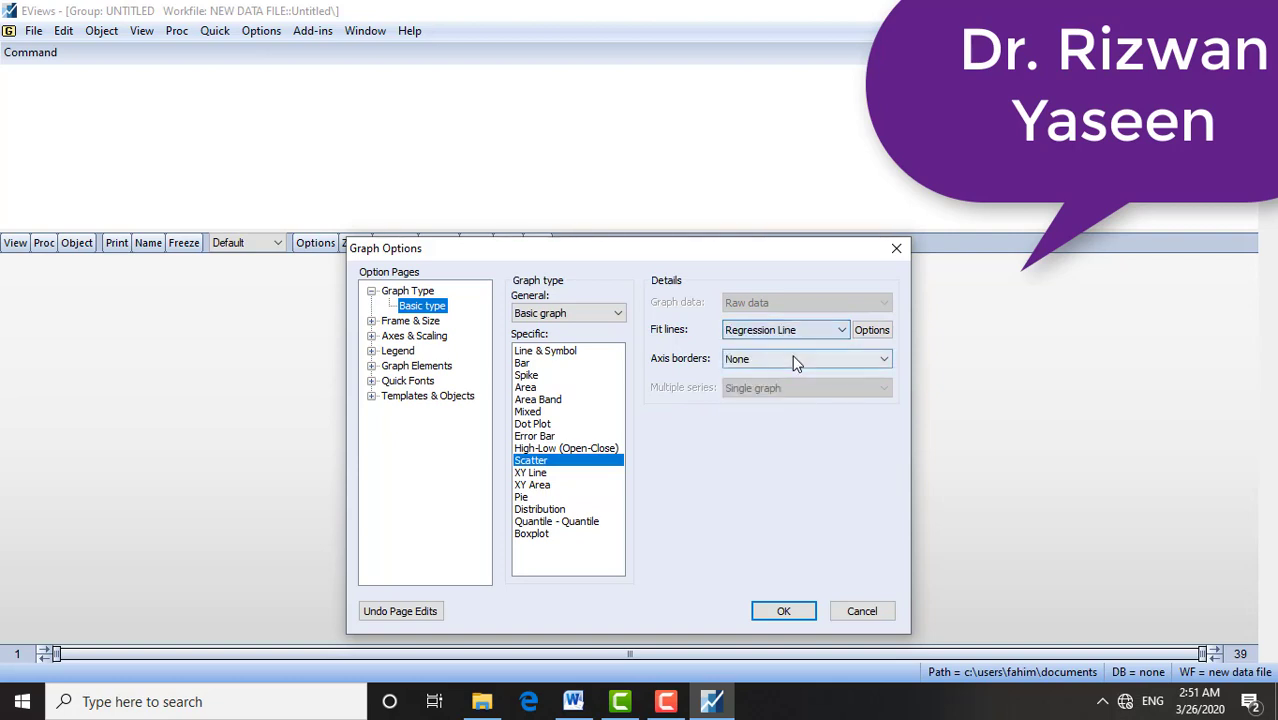
click(771, 615)
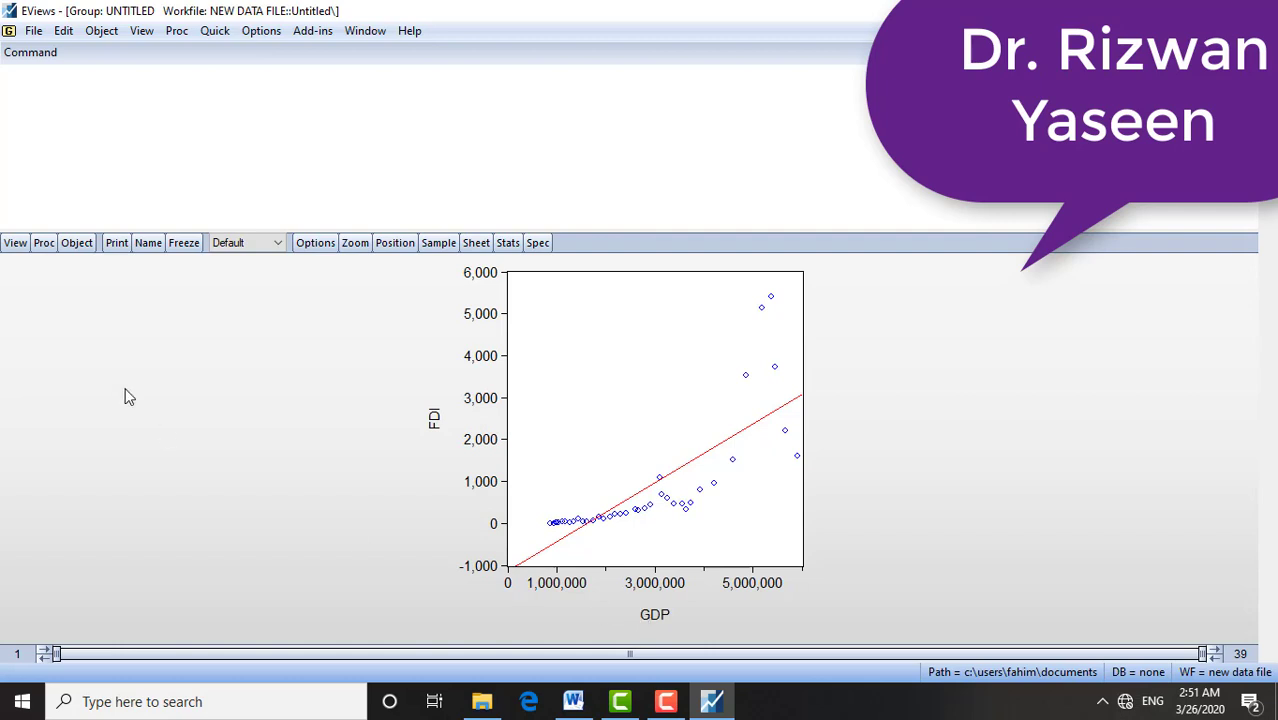
- Open the customization options for the regression line of the GDP and FDI scatter plot
click(15, 243)
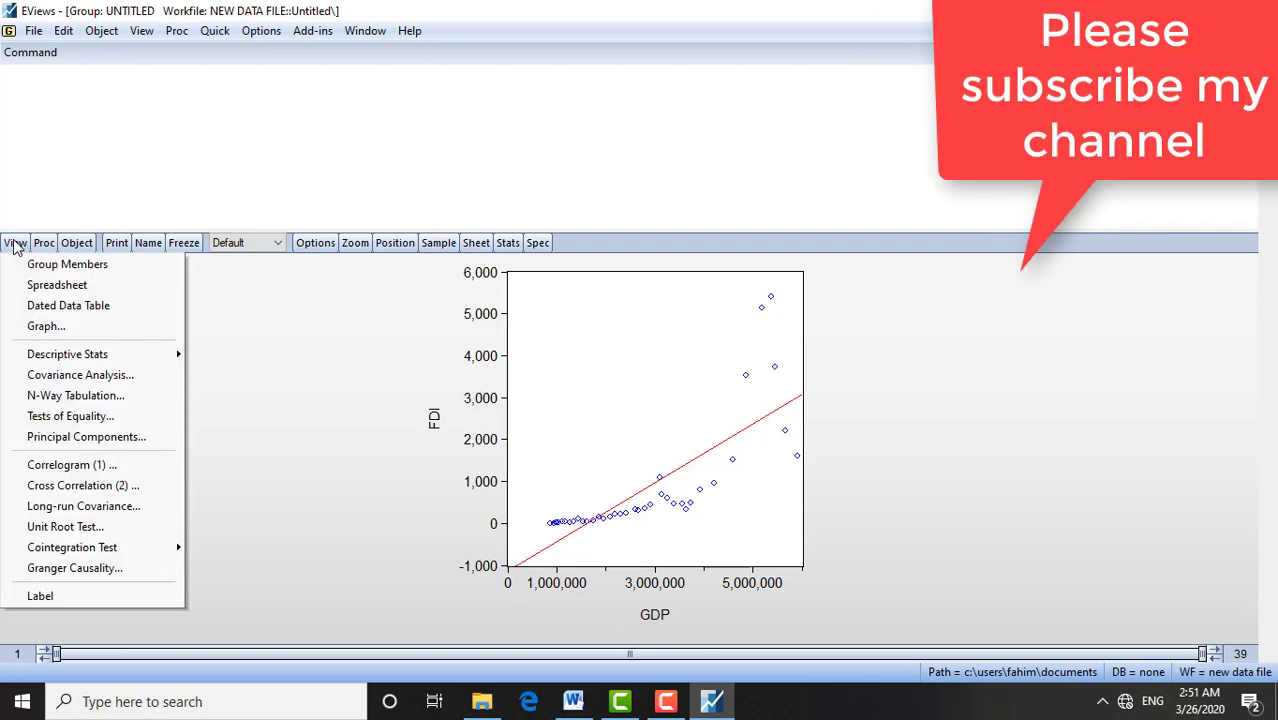
click(83, 329)
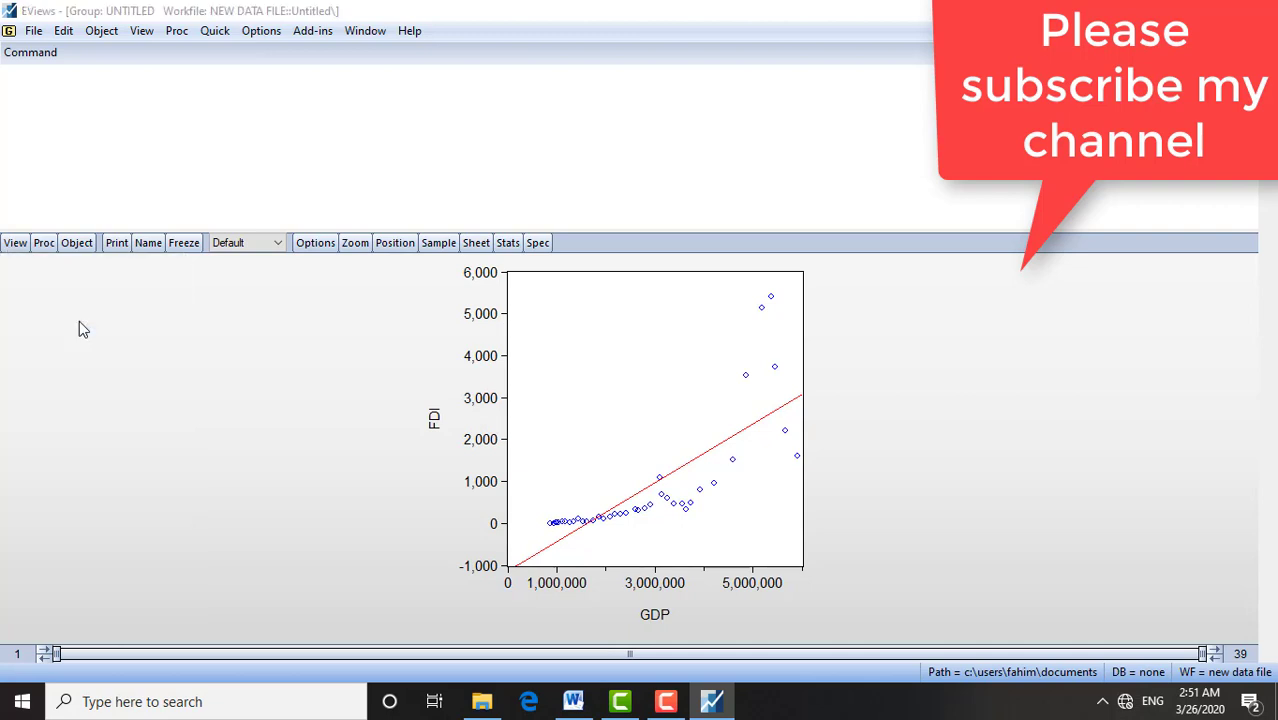
double_click(83, 329)
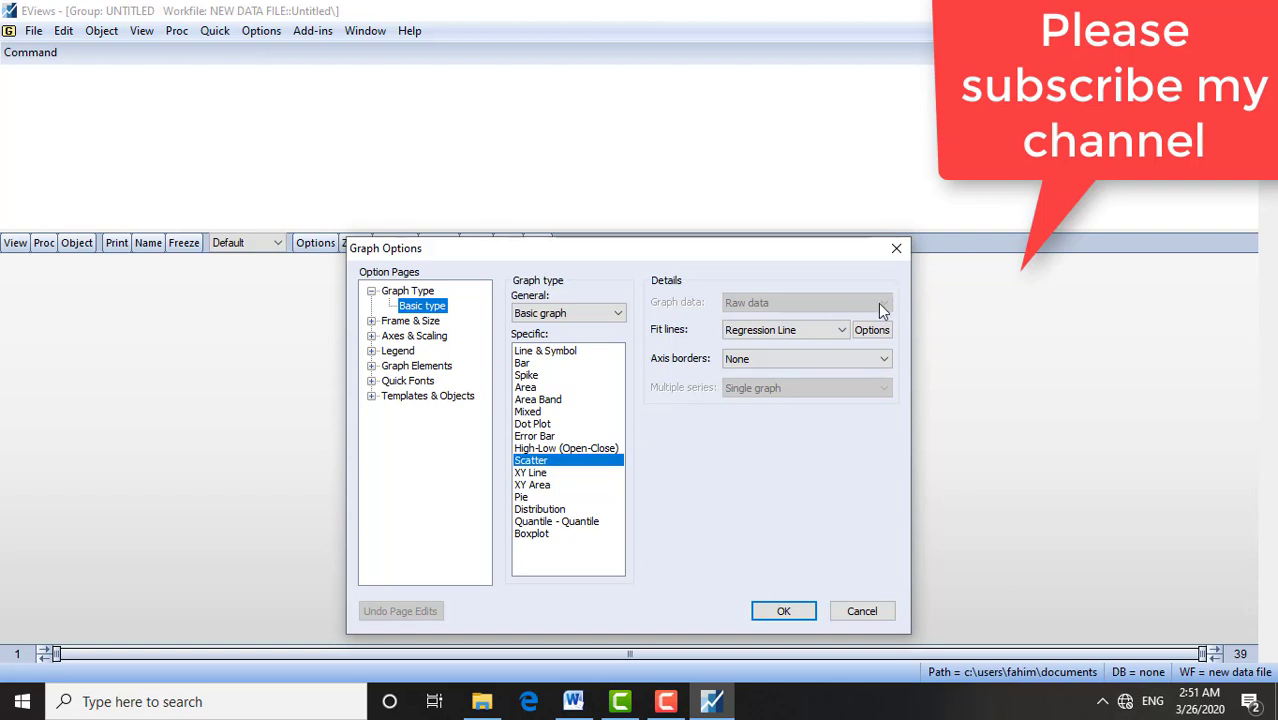
click(864, 329)
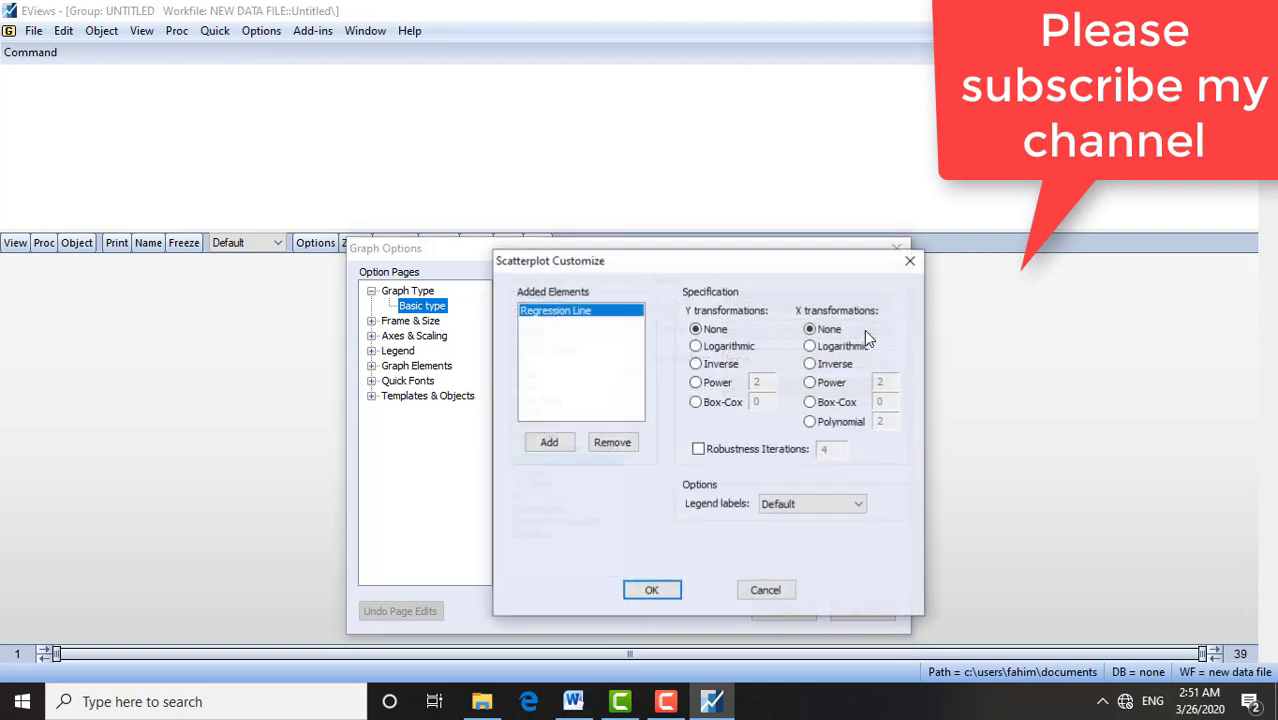